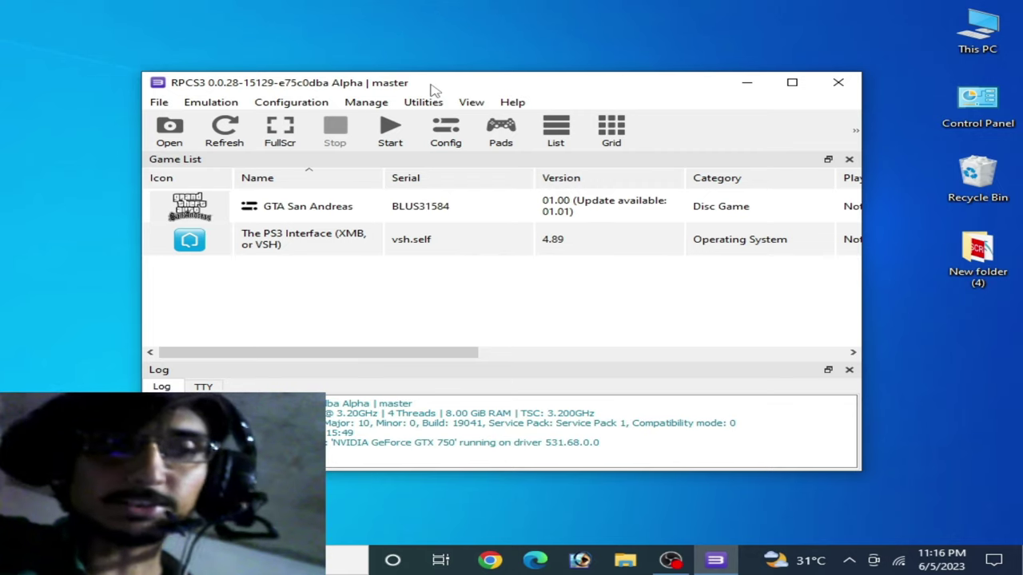
Step: Look over the global CPU settings and close them unchanged
click(284, 105)
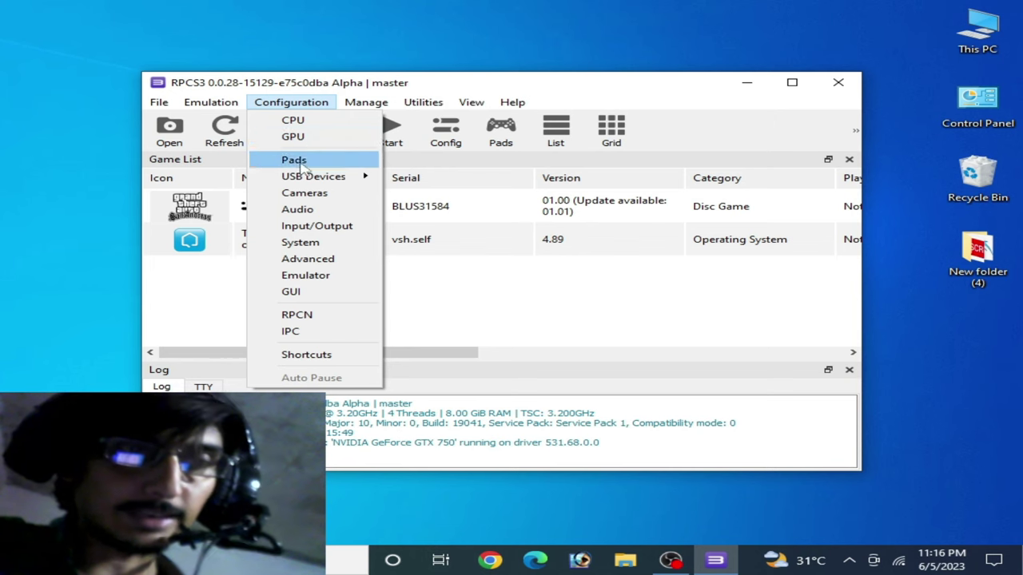
click(296, 123)
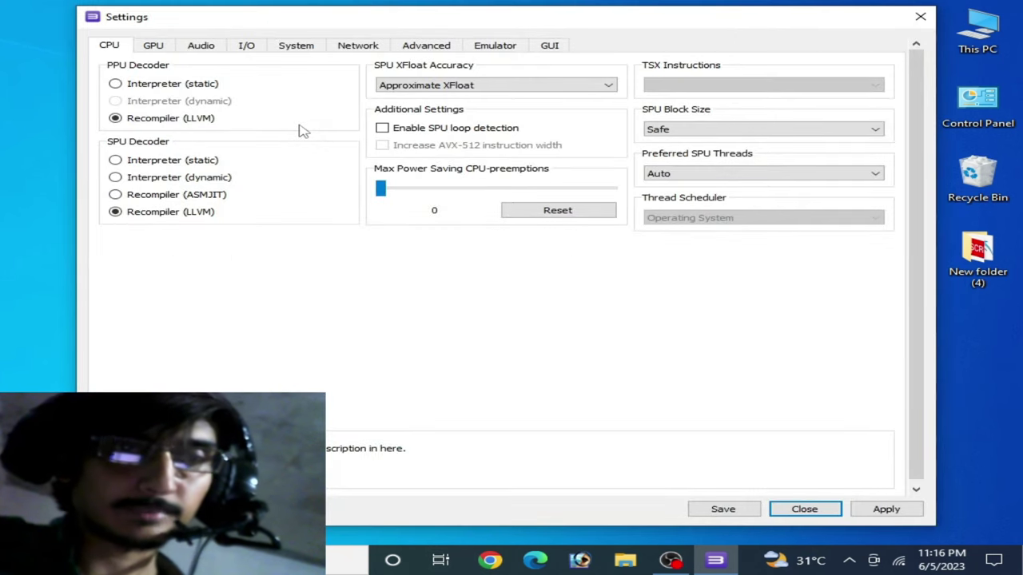
click(804, 509)
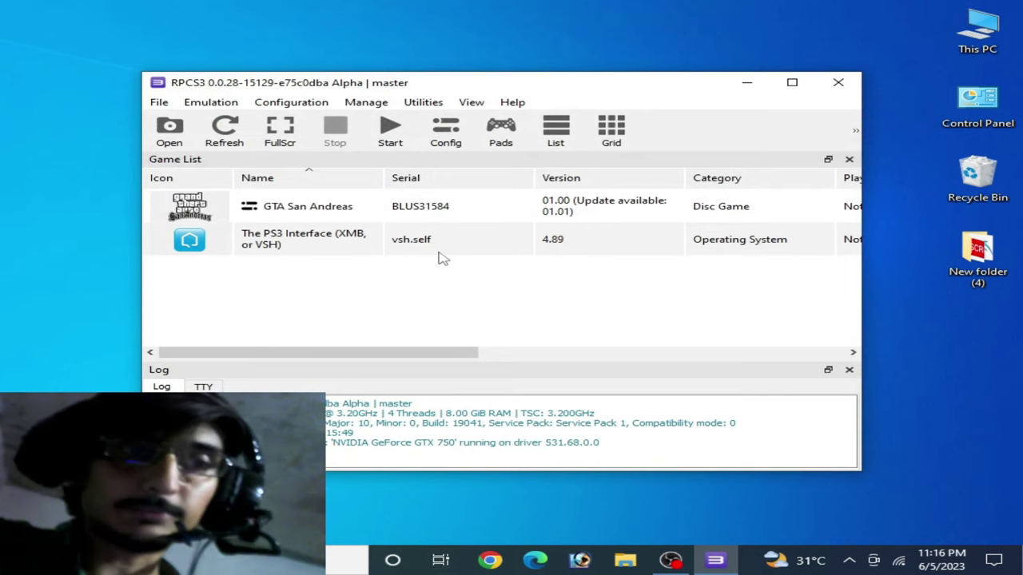
Step: Create and save a custom configuration for GTA San Andreas
click(335, 209)
right_click(335, 209)
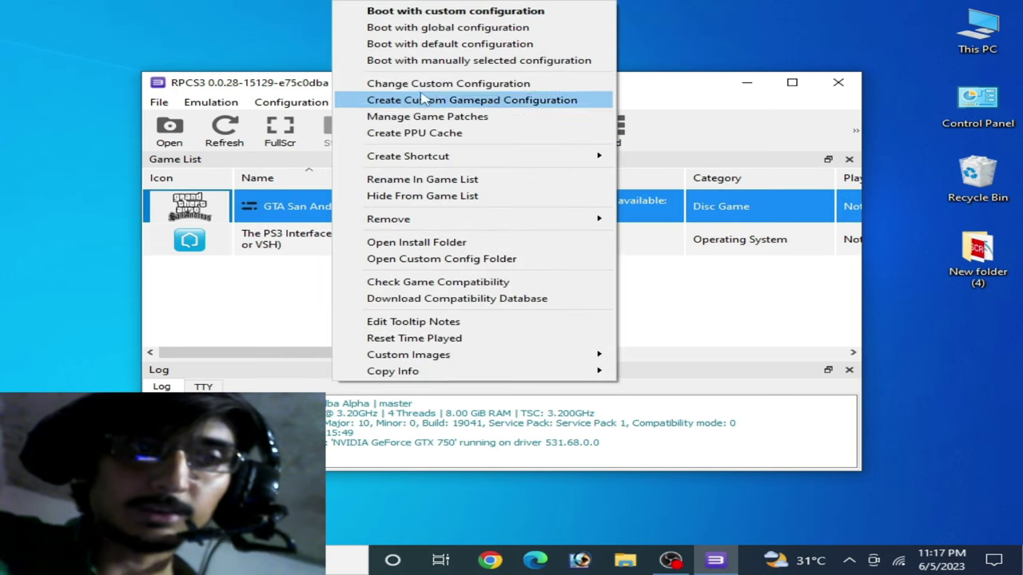
click(450, 84)
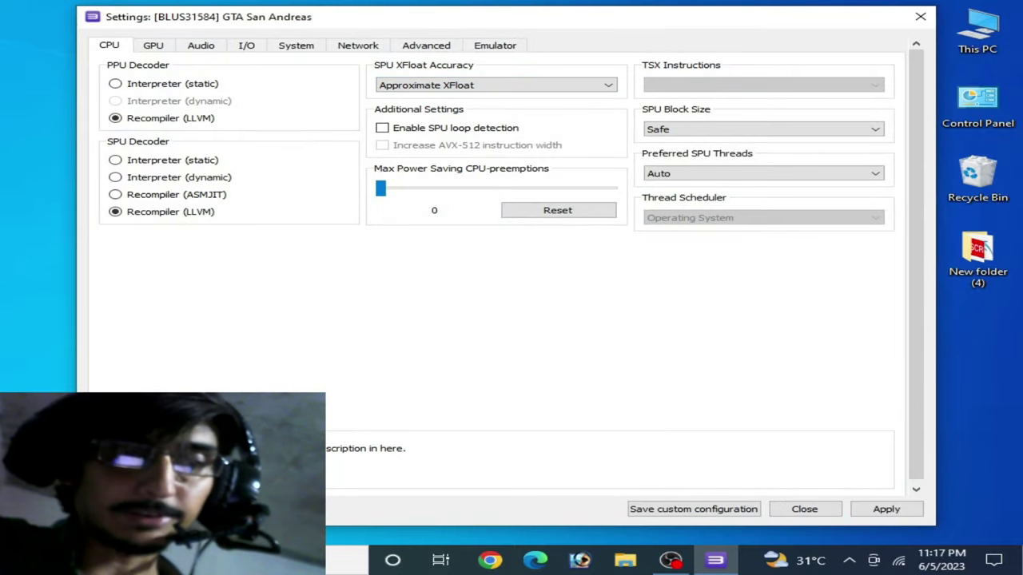
click(879, 509)
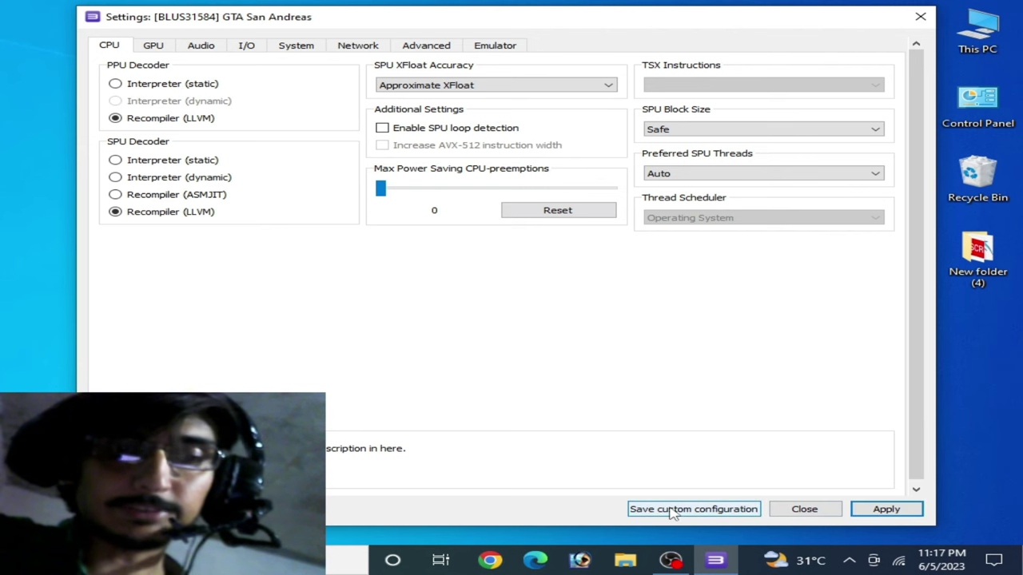
click(674, 510)
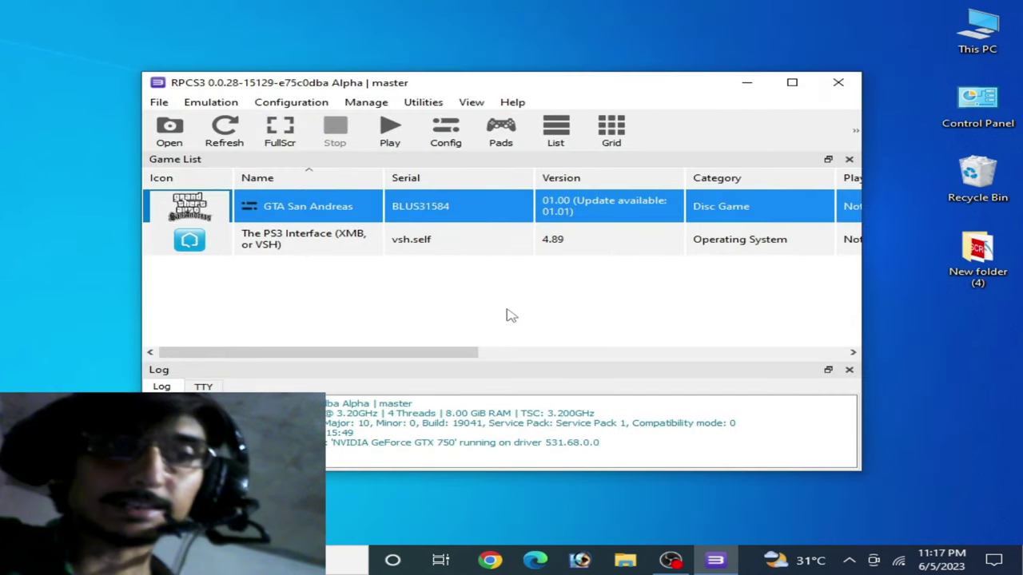
Step: In the global CPU settings, set the SPU decoder to Recompiler (ASMJIT)
click(294, 104)
click(301, 122)
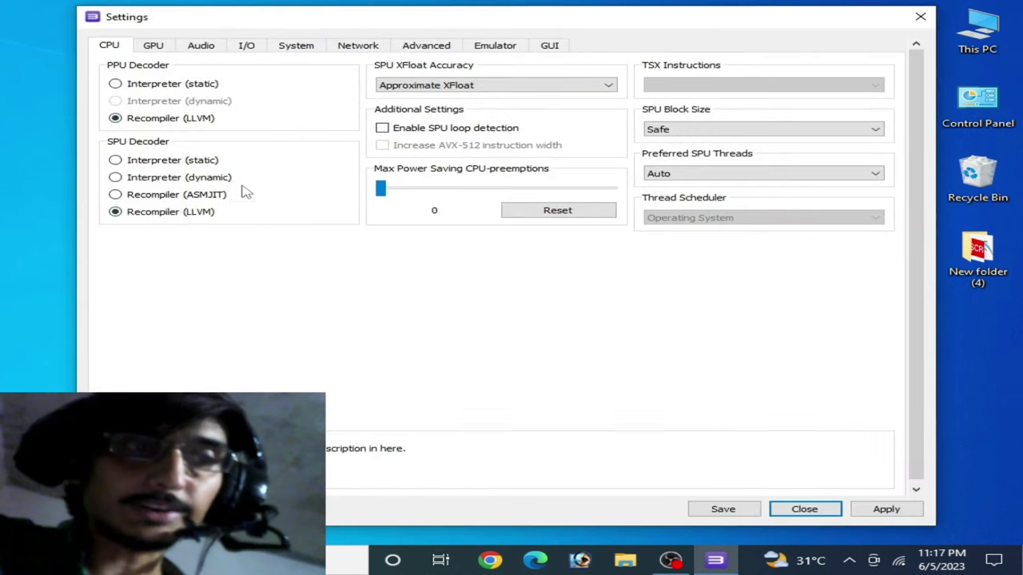
click(115, 194)
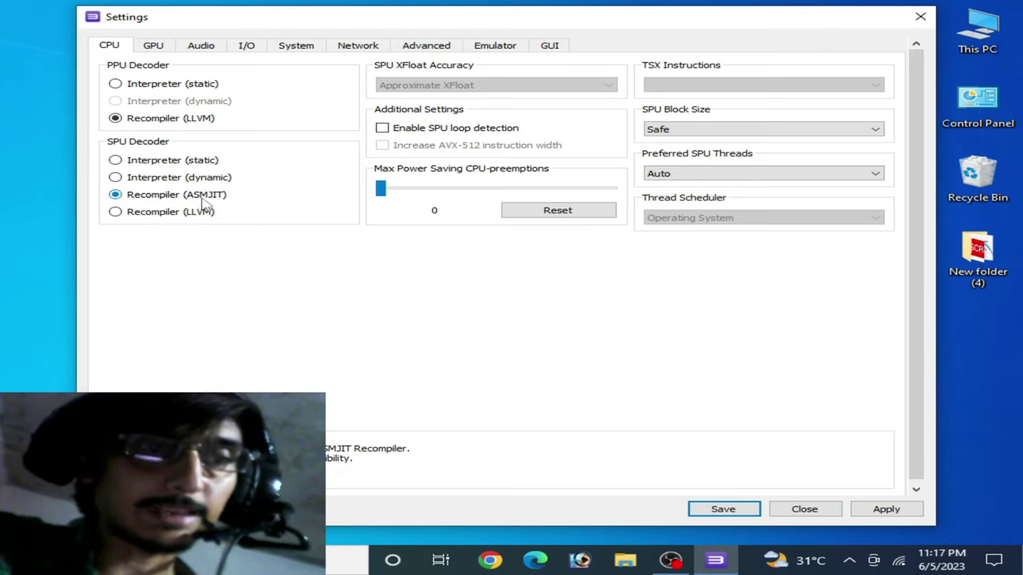
click(126, 218)
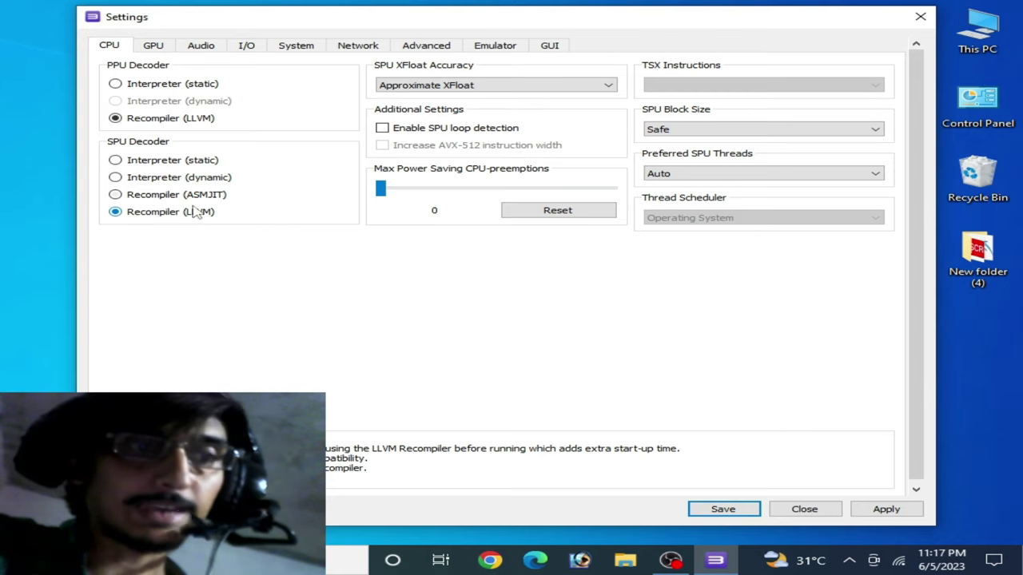
click(123, 197)
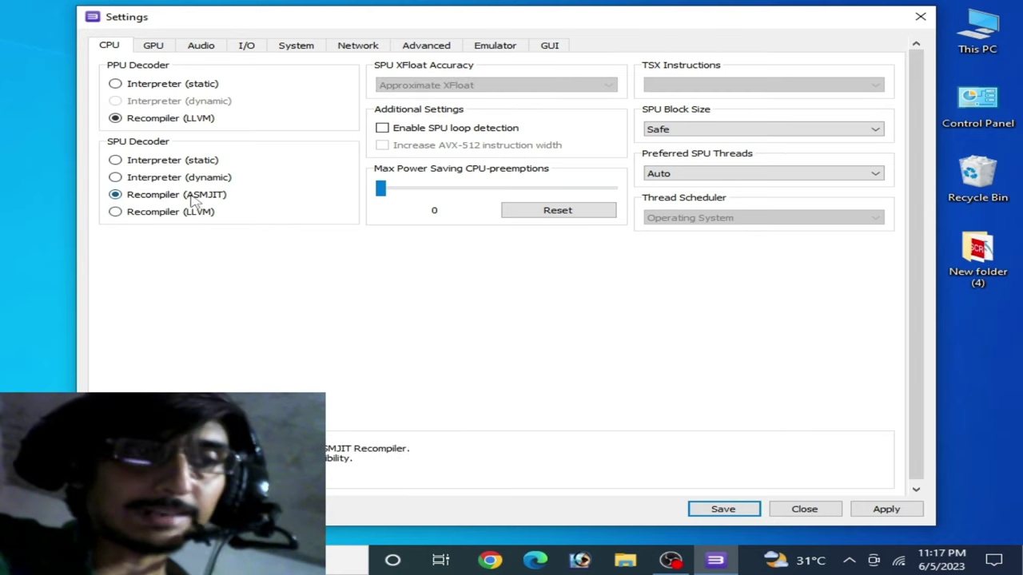
Step: Set 4 preferred SPU threads and Mega SPU block size, and enable SPU loop detection
click(718, 177)
click(655, 225)
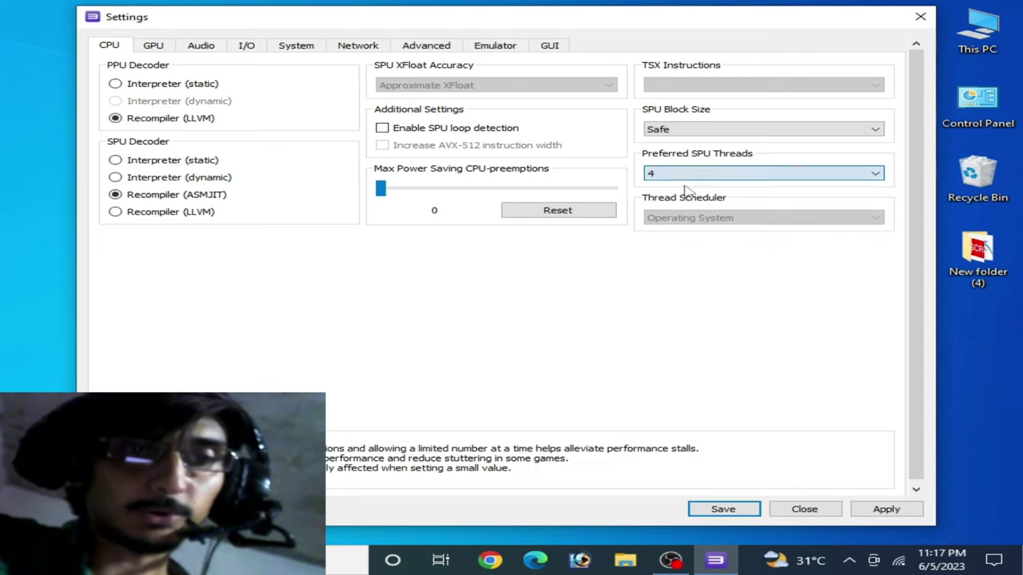
click(691, 177)
click(658, 205)
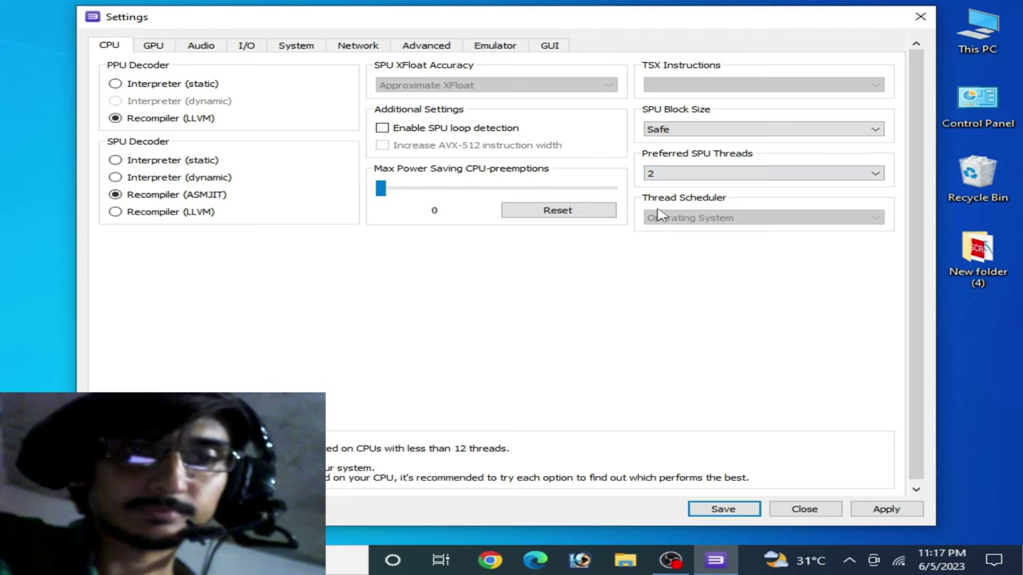
click(684, 176)
click(672, 227)
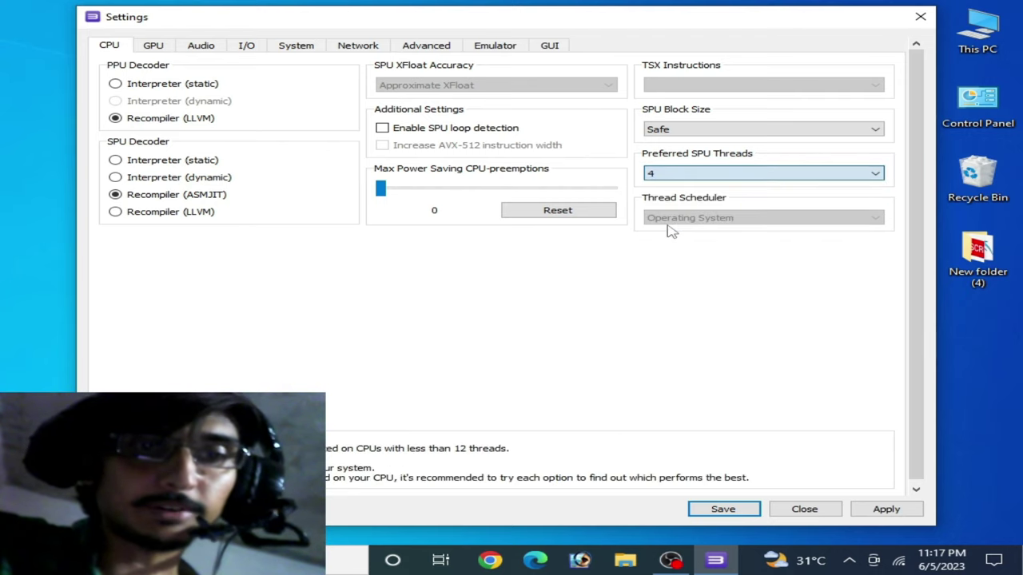
click(703, 128)
click(705, 151)
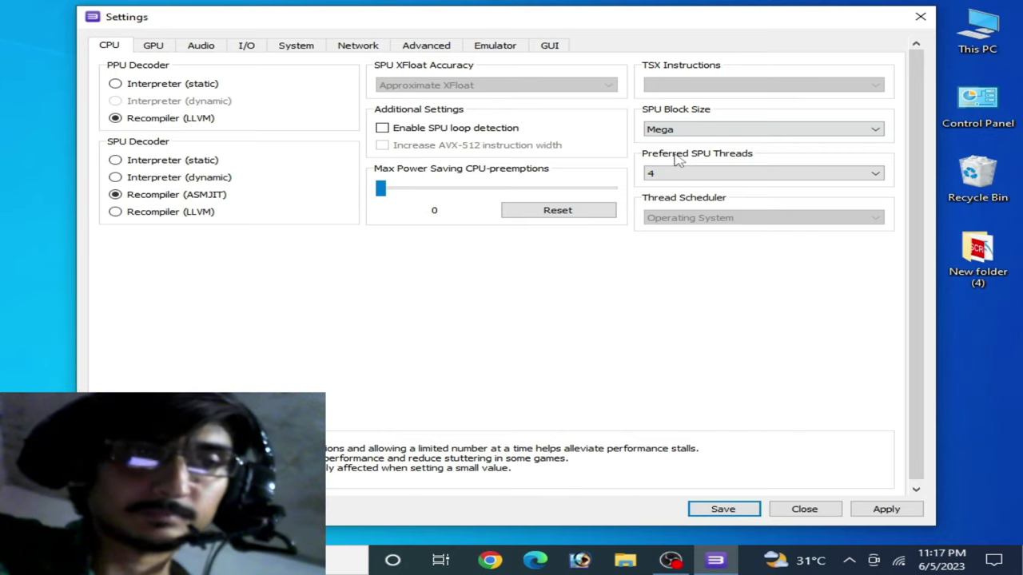
click(383, 129)
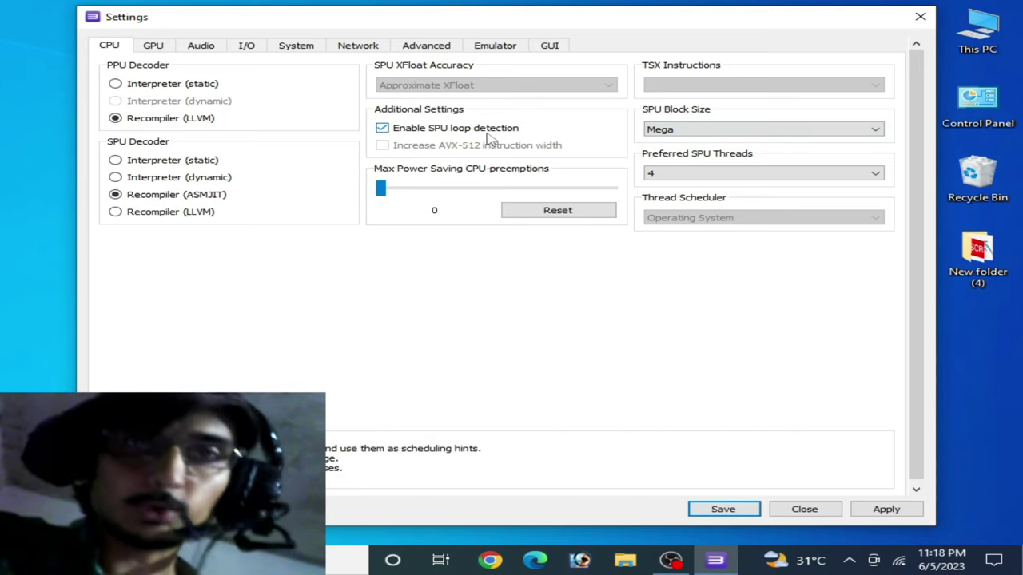
click(155, 46)
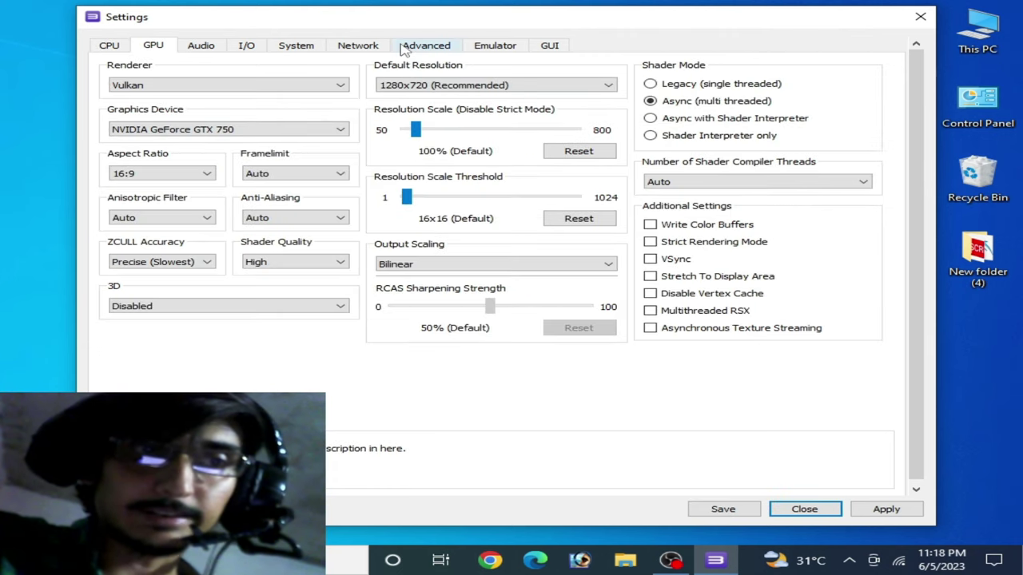
Step: Try the Disable Video Output and OpenGL renderer options on the GPU tab
drag(384, 26, 435, 38)
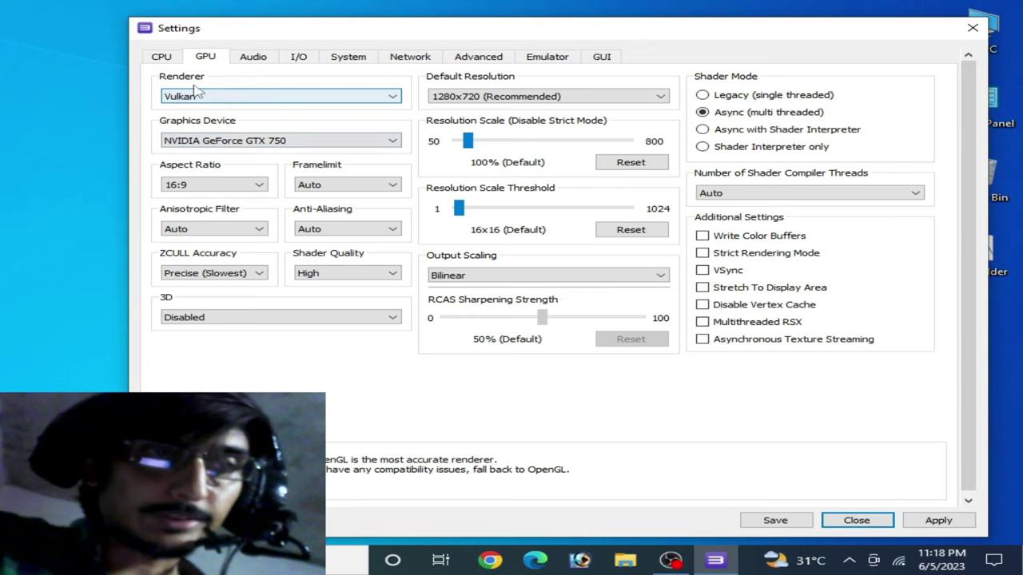
click(244, 98)
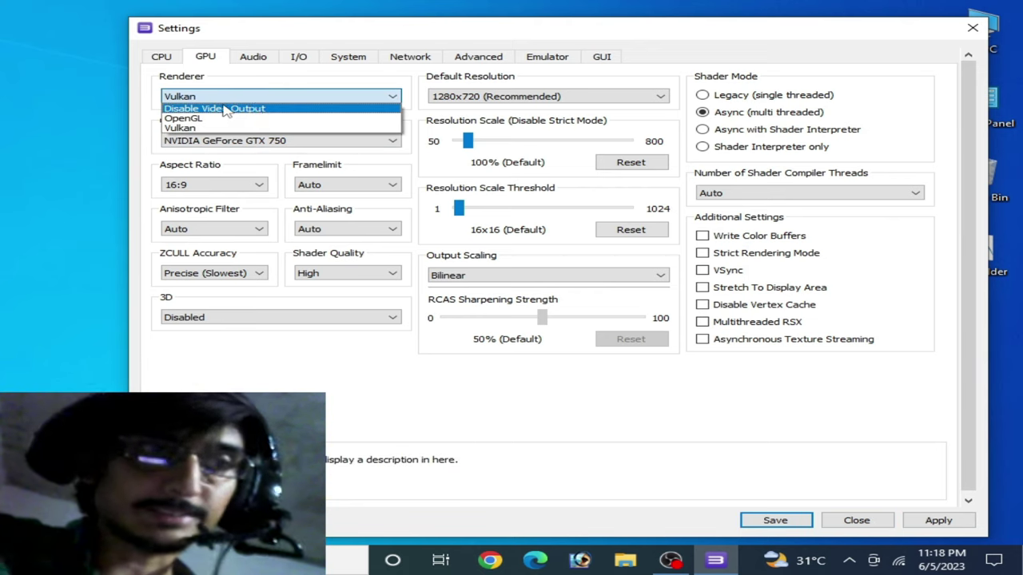
click(214, 109)
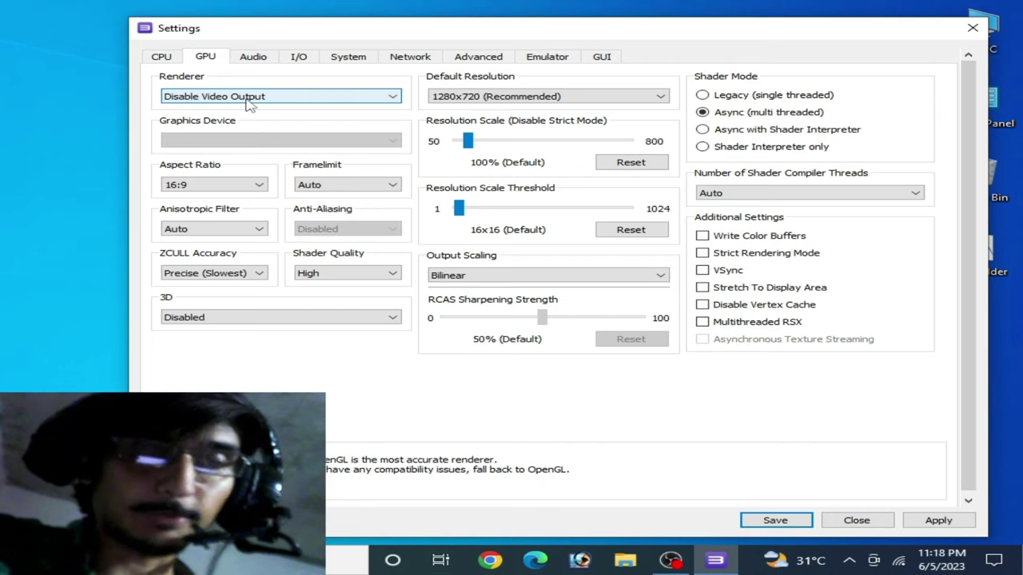
scroll(250, 98, down, 2)
click(250, 97)
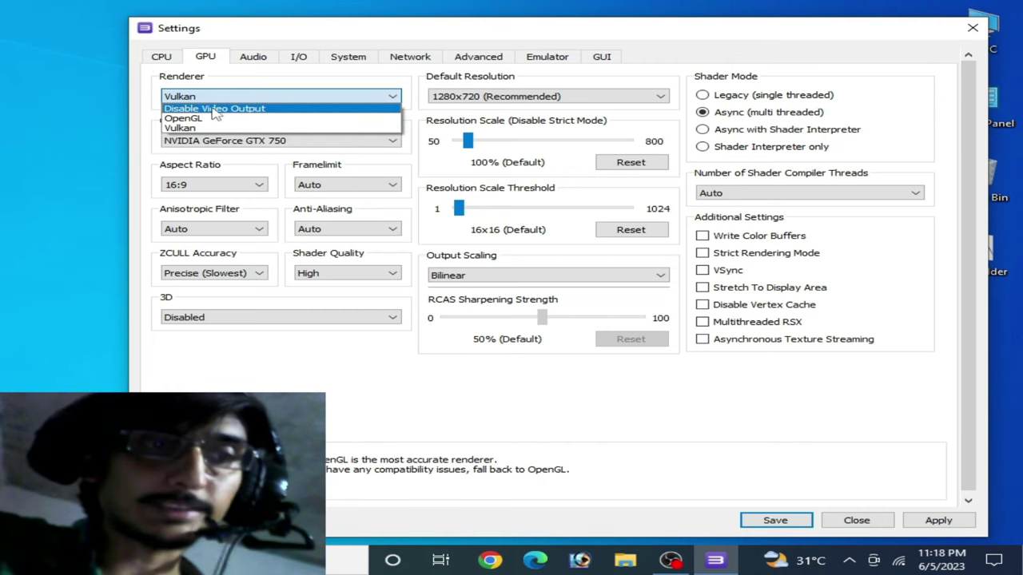
click(212, 109)
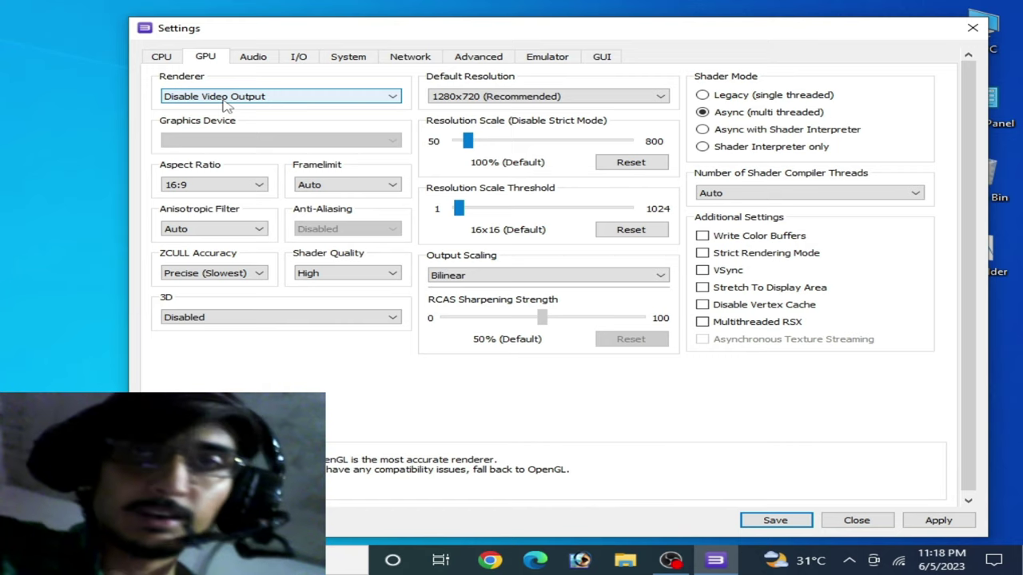
click(225, 102)
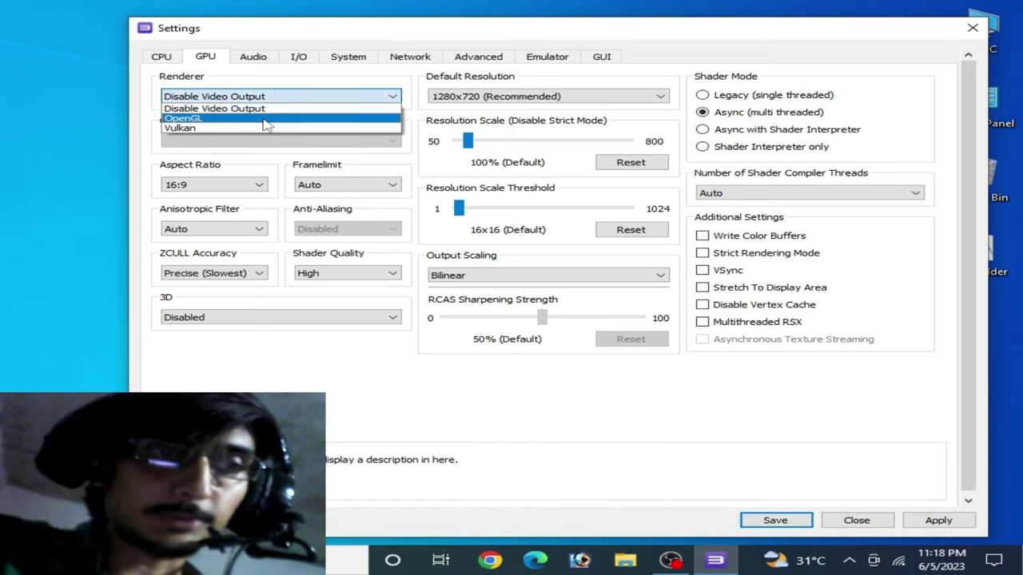
click(203, 121)
Step: Set the renderer to Vulkan, using the NVIDIA GeForce GTX 750
click(223, 97)
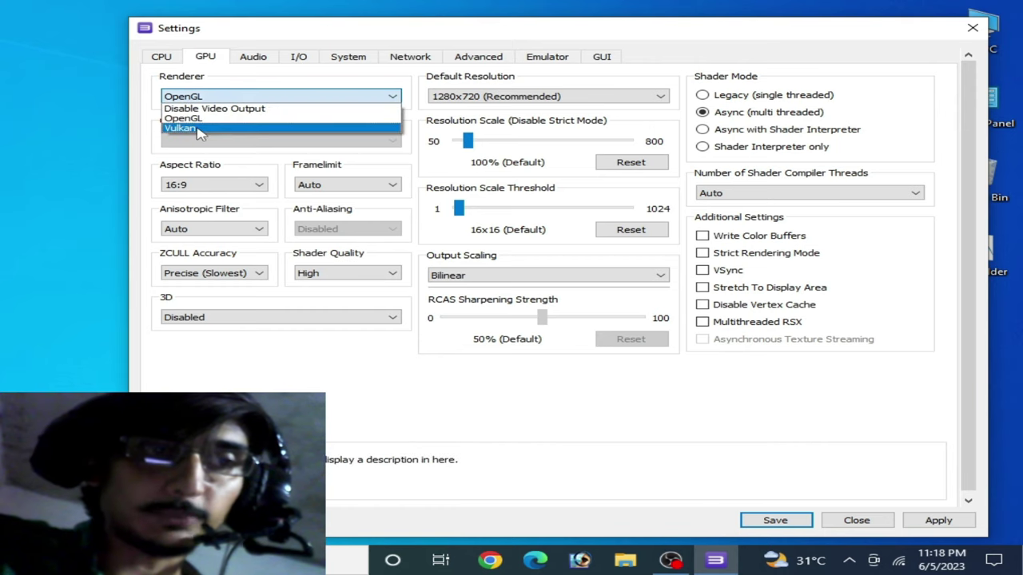
click(192, 130)
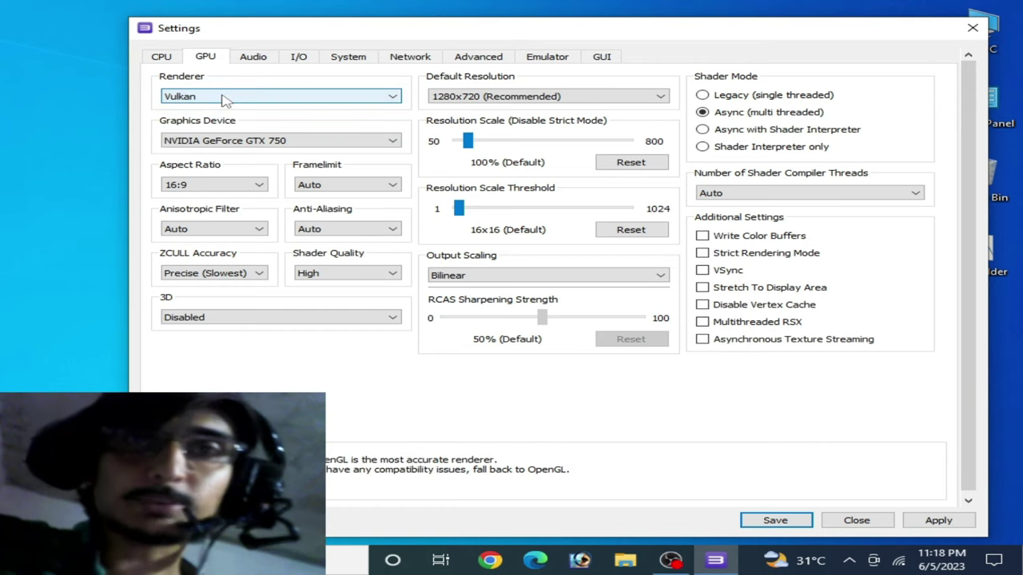
click(223, 96)
click(212, 118)
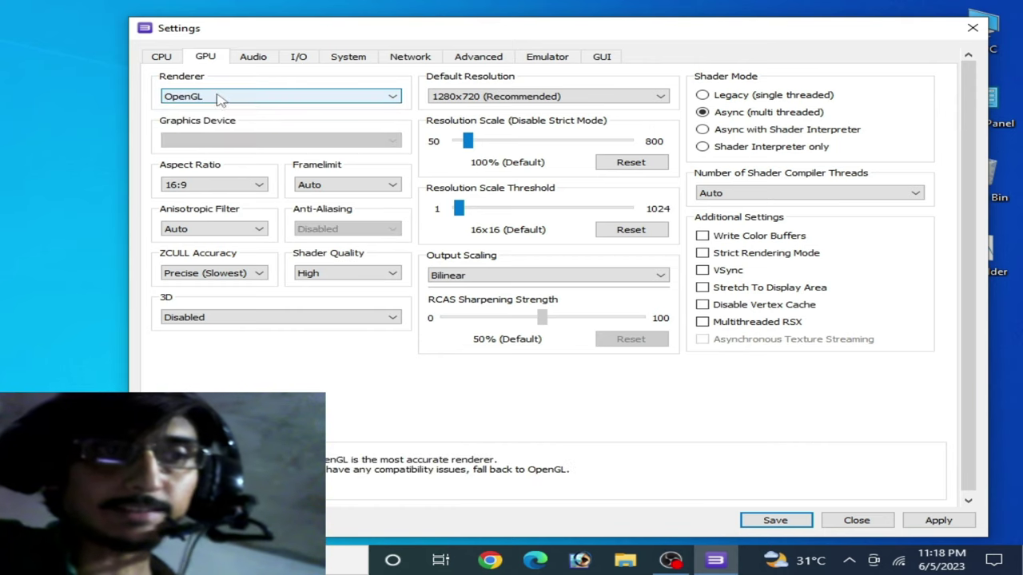
click(223, 97)
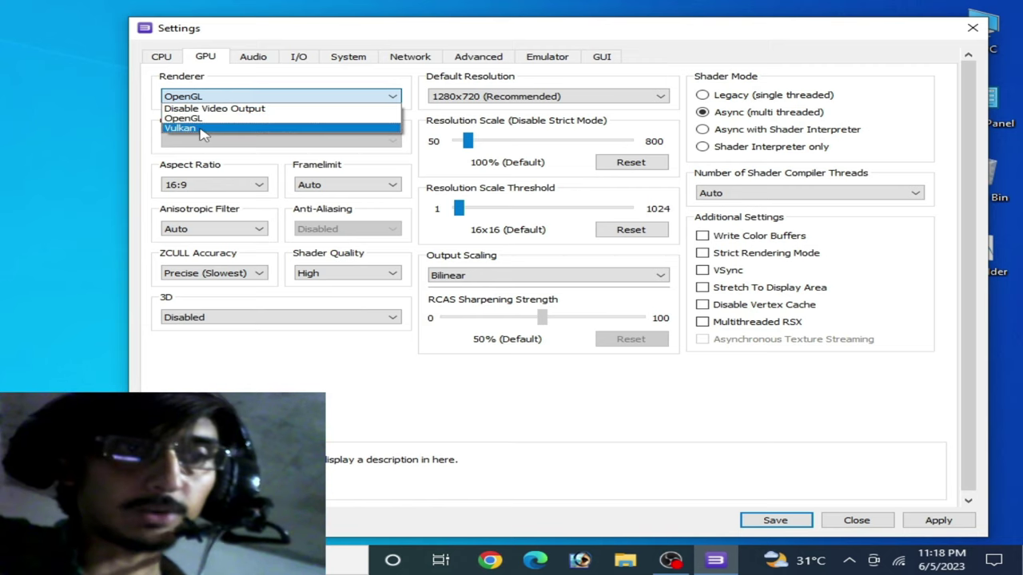
click(203, 130)
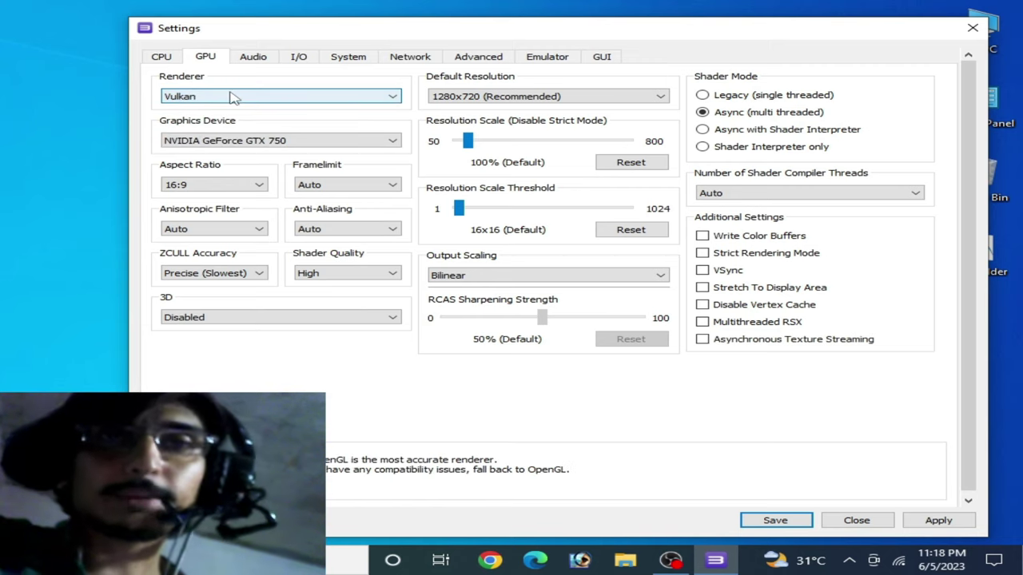
click(232, 96)
click(204, 127)
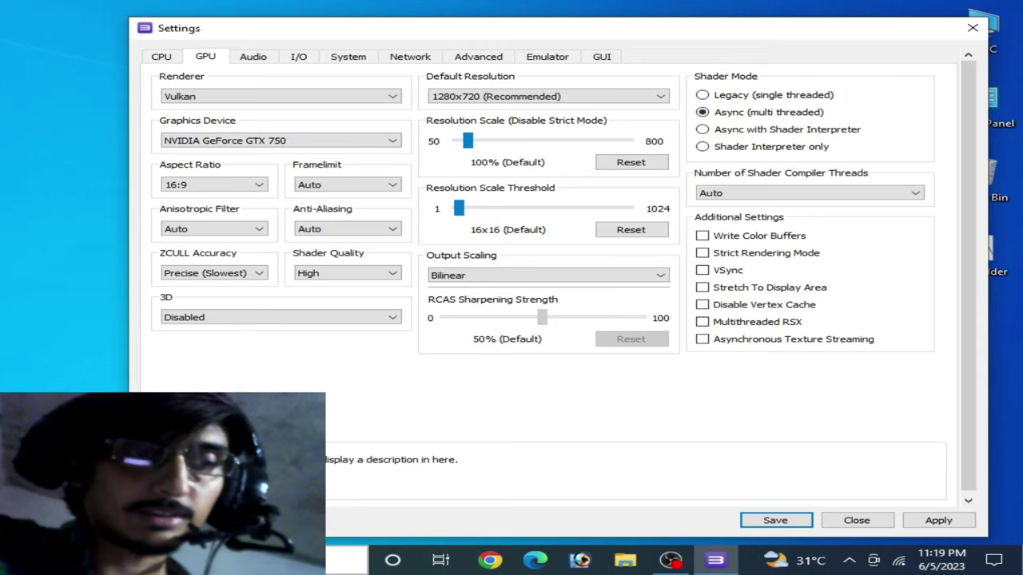
click(346, 560)
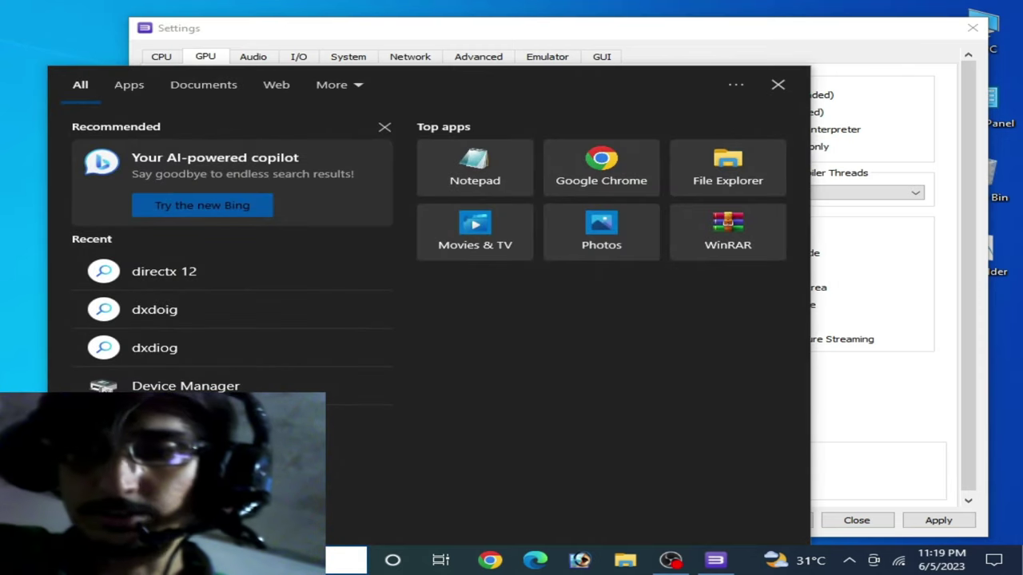
Step: Open the NVIDIA GeForce GTX 750's properties from Device Manager's Display adapters
text(device)
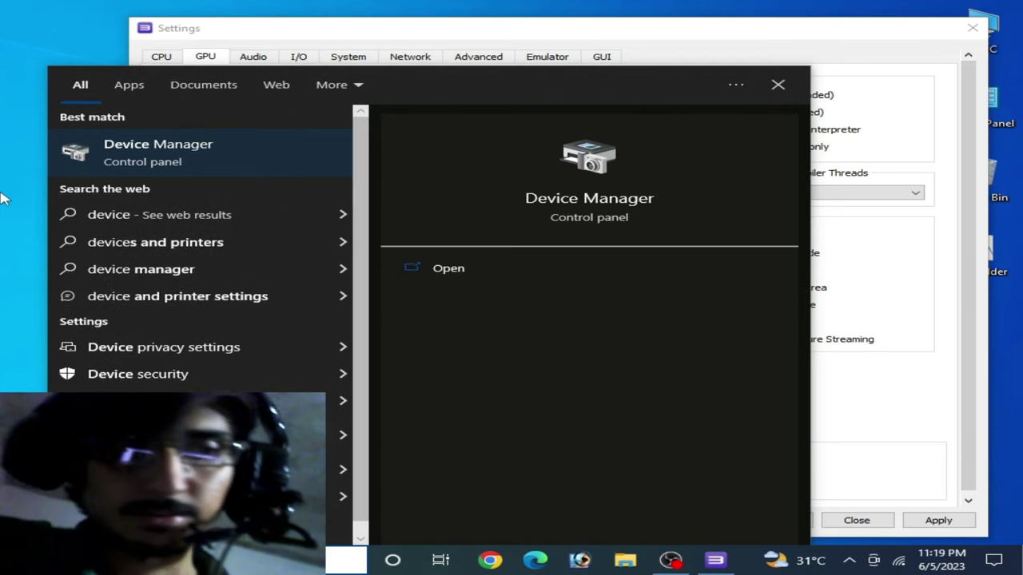
click(125, 135)
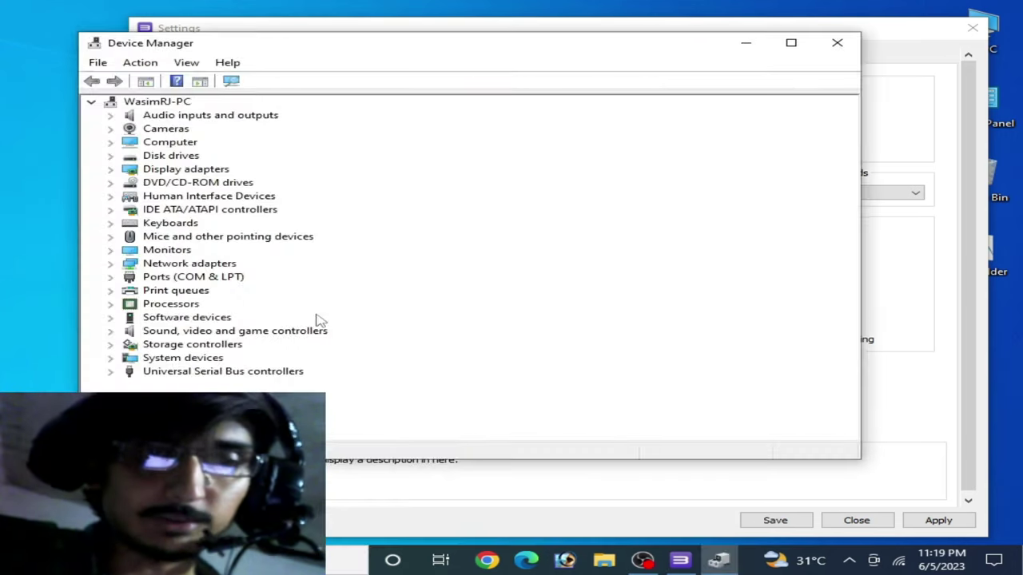
click(110, 168)
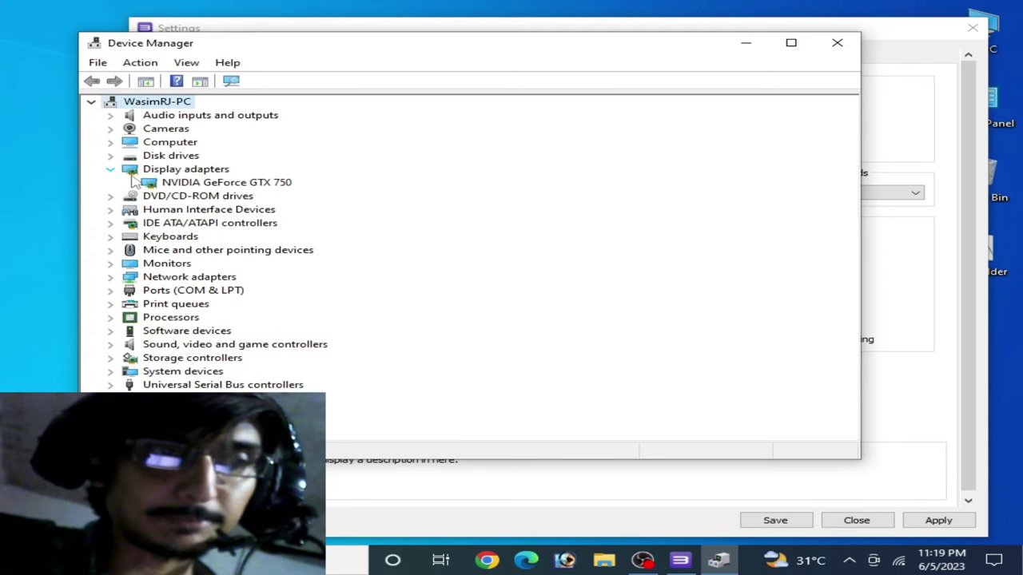
right_click(227, 185)
click(284, 270)
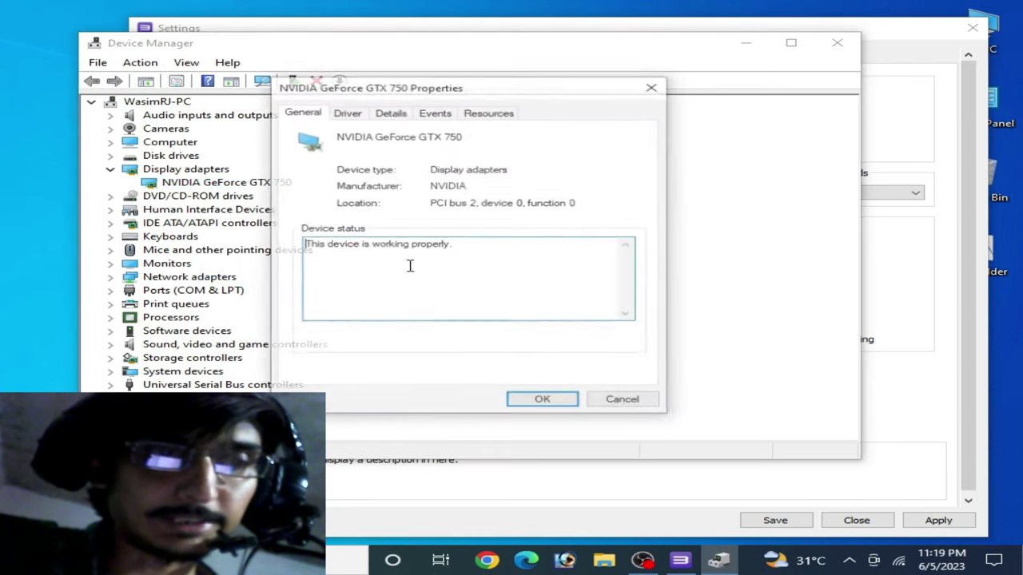
Step: Check the adapter's details and driver version 31.0.15.3168, then close Device Manager
click(402, 117)
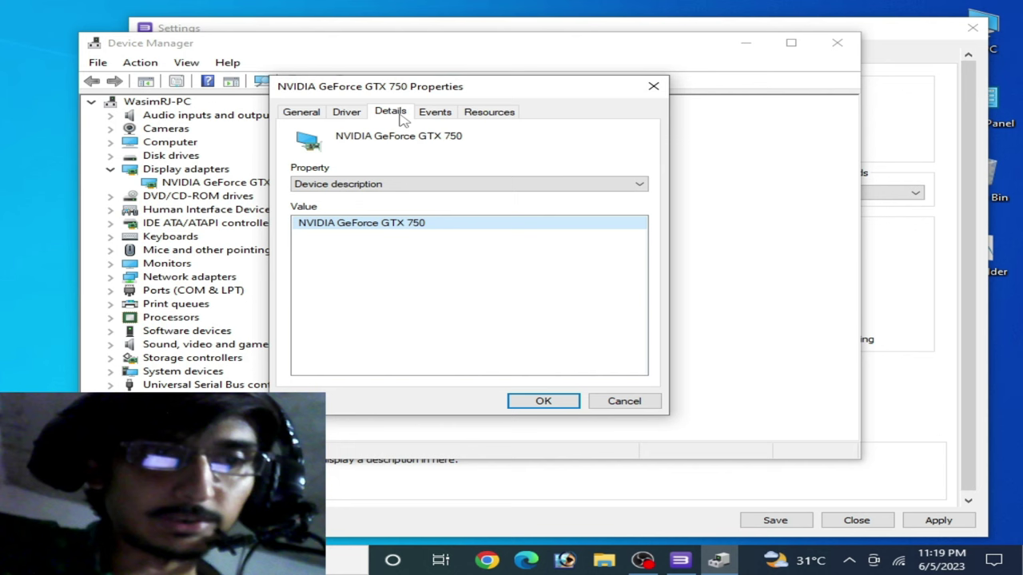
click(342, 113)
drag(360, 92, 459, 136)
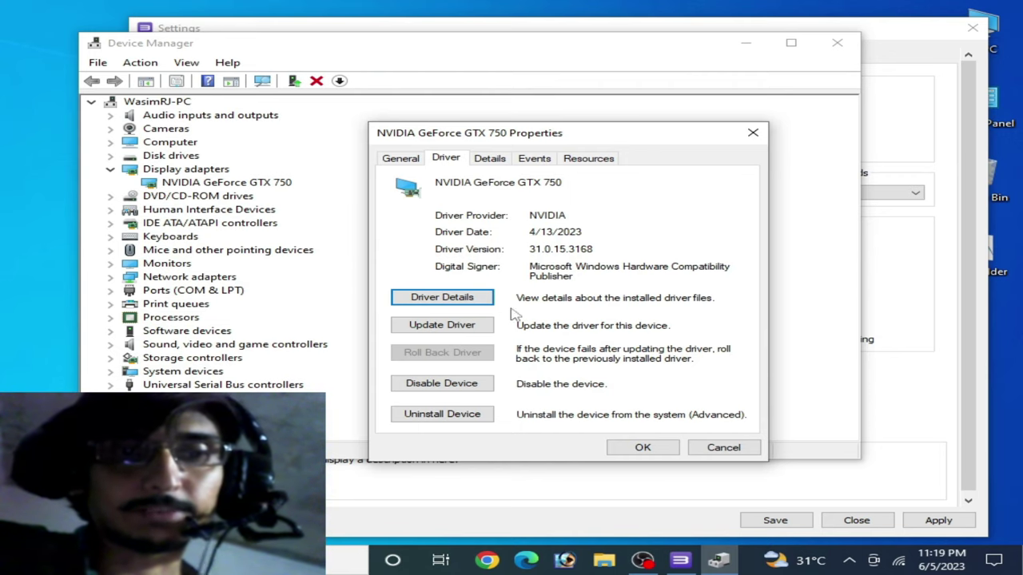
click(643, 448)
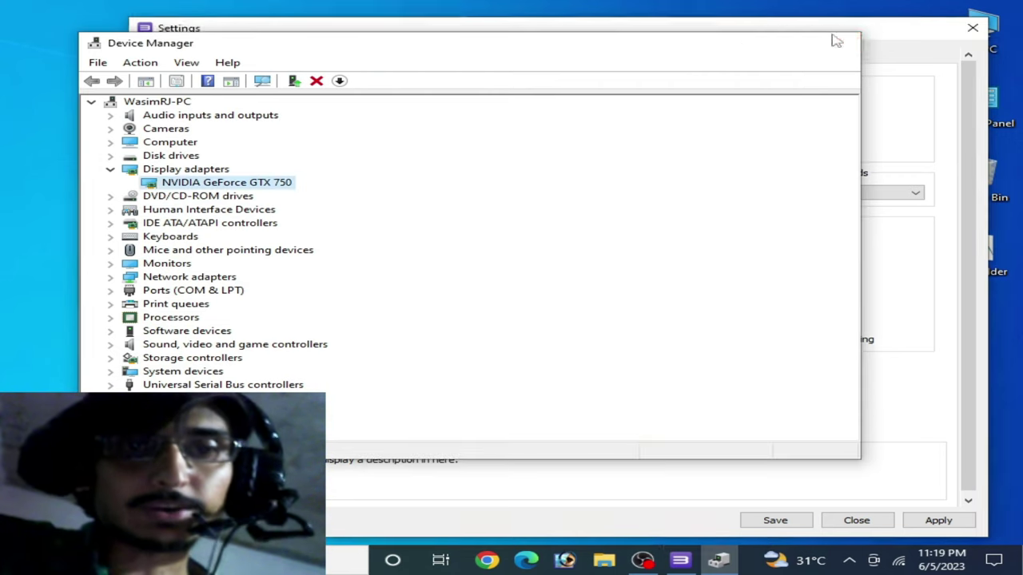
click(836, 40)
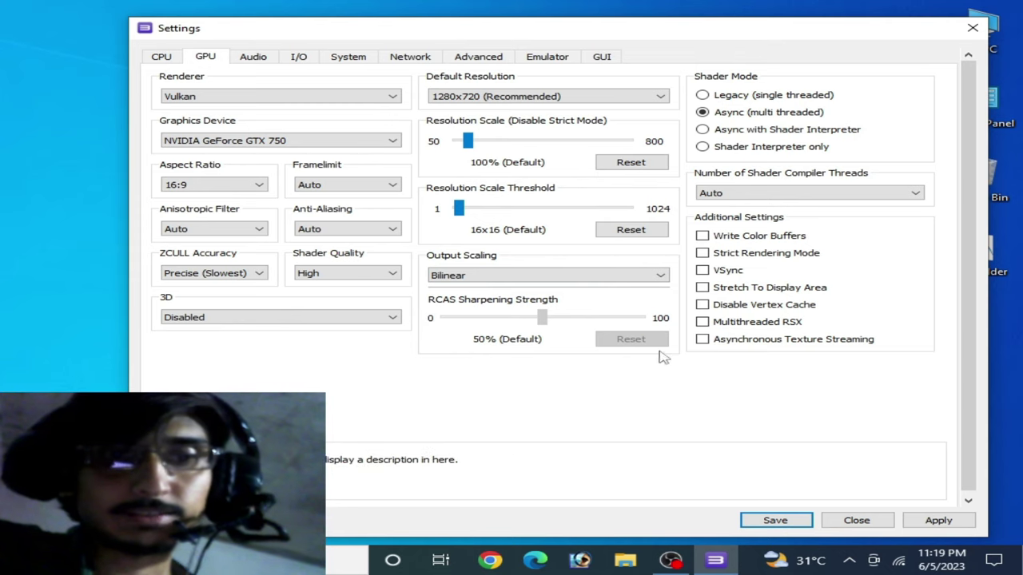
Step: Enable Asynchronous Texture Streaming, Multithreaded RSX and Write Color Buffers
click(701, 339)
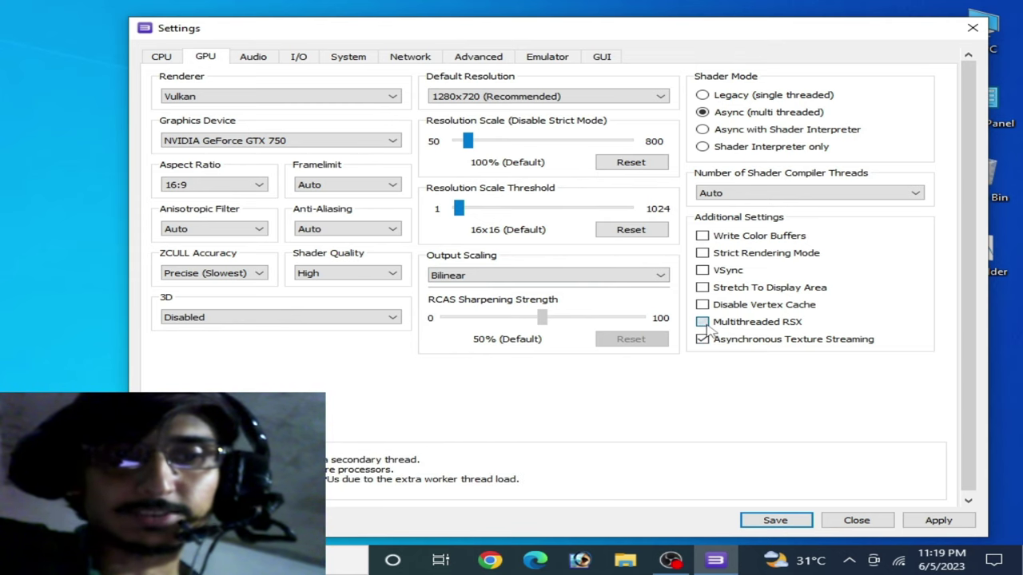
click(703, 323)
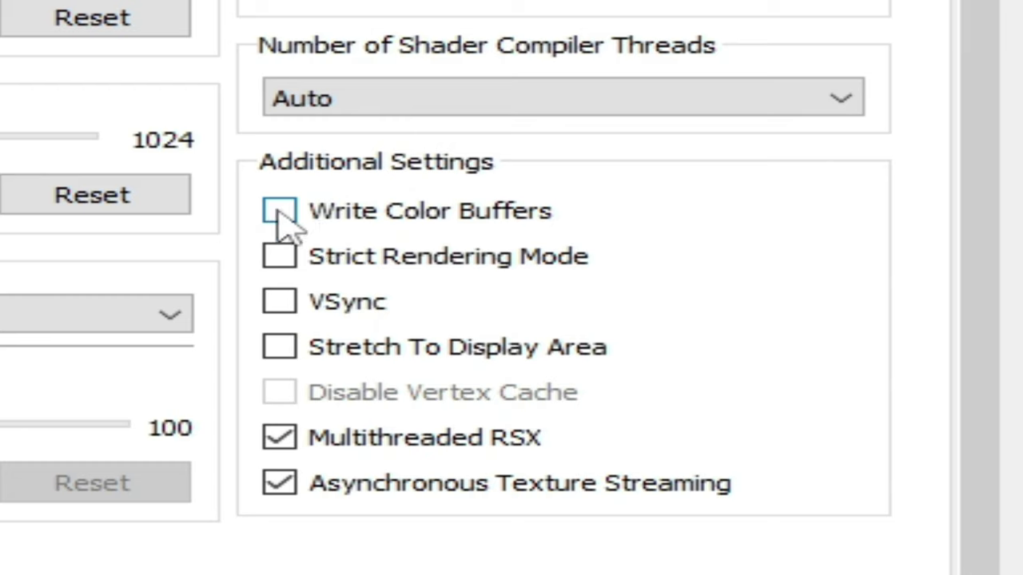
click(281, 223)
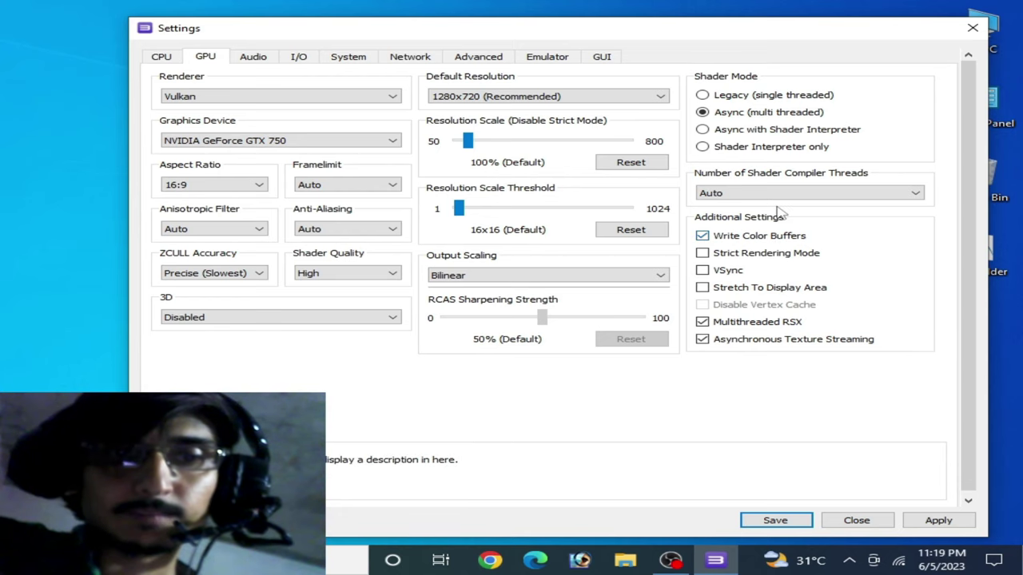
Step: Set Shader Compiler Threads to 4 and Framelimit to Off
click(510, 100)
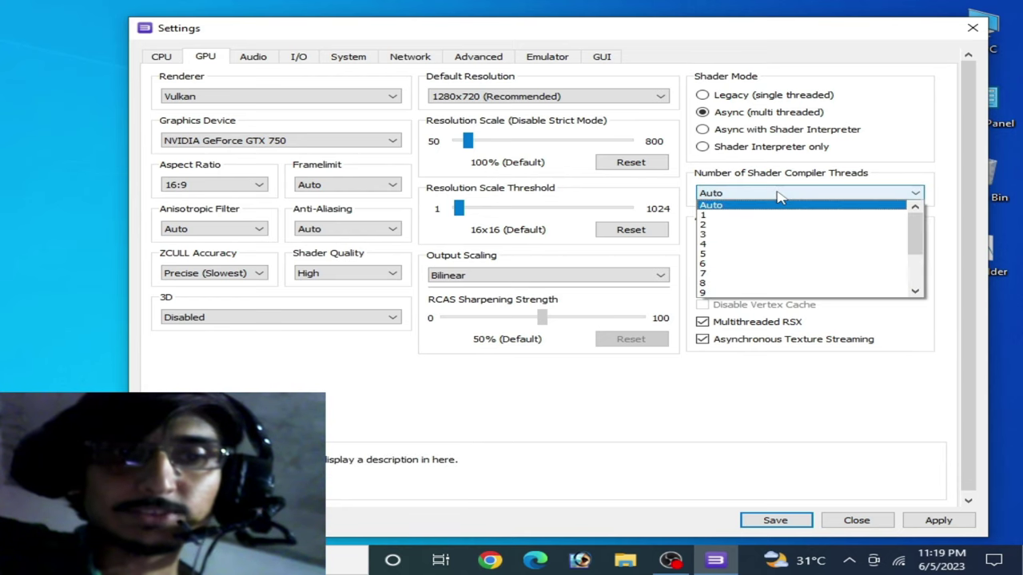
click(727, 244)
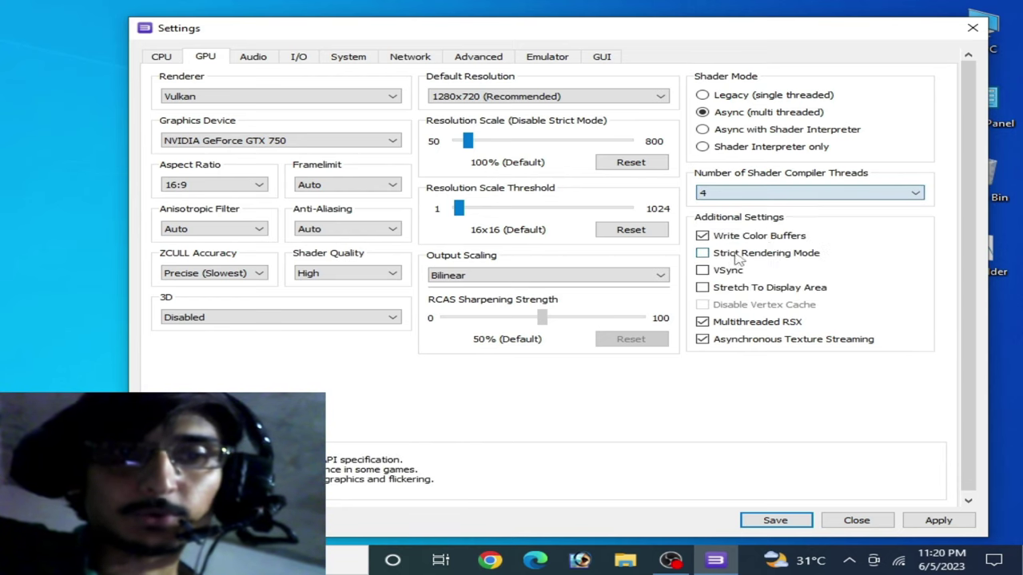
click(340, 185)
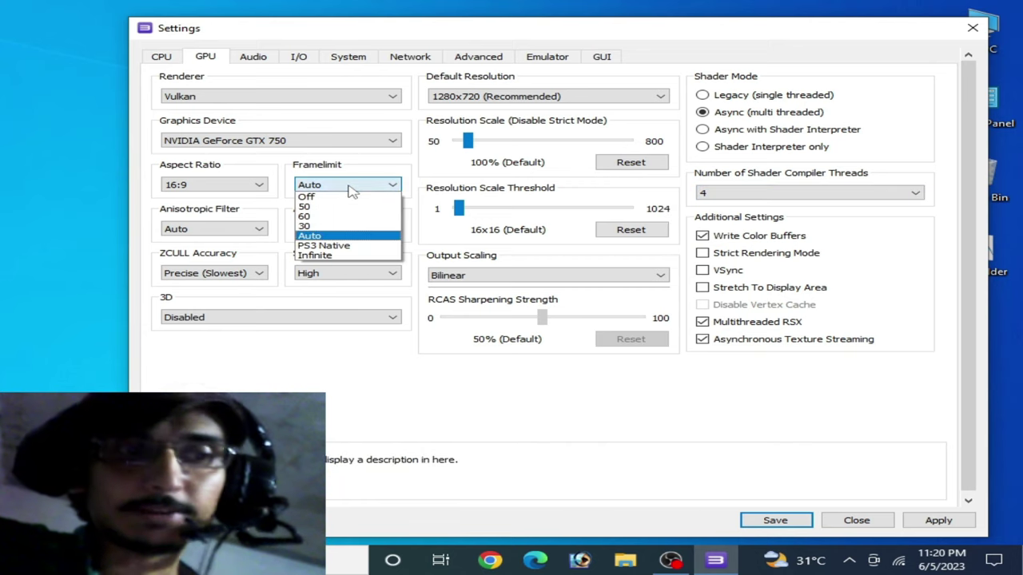
click(314, 199)
click(335, 188)
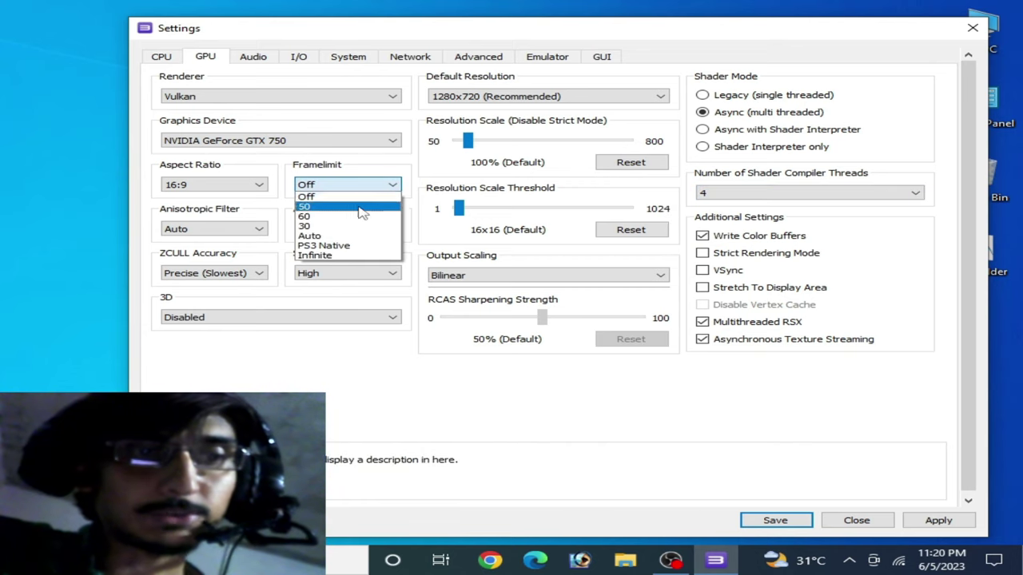
click(343, 222)
click(359, 187)
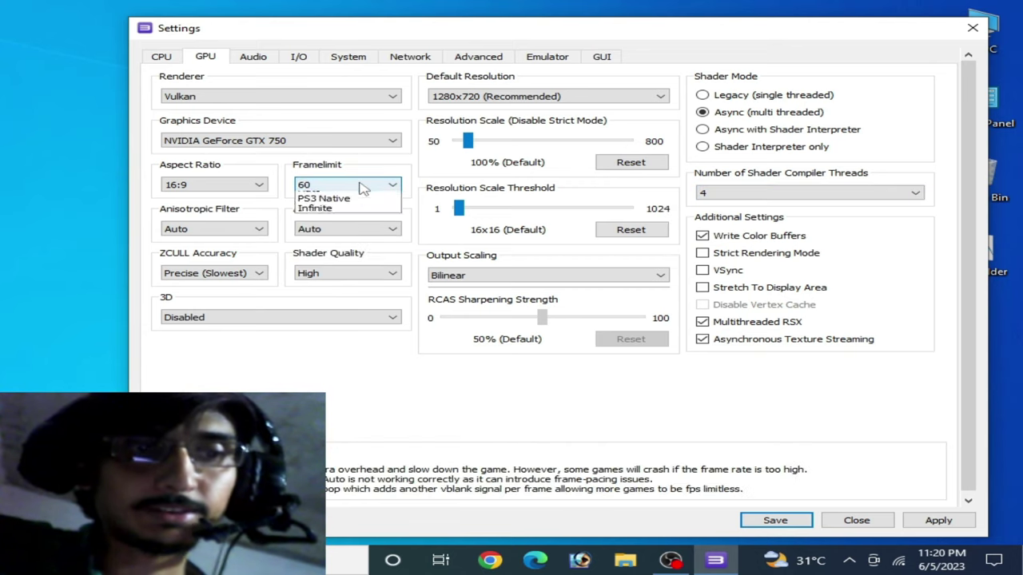
click(330, 195)
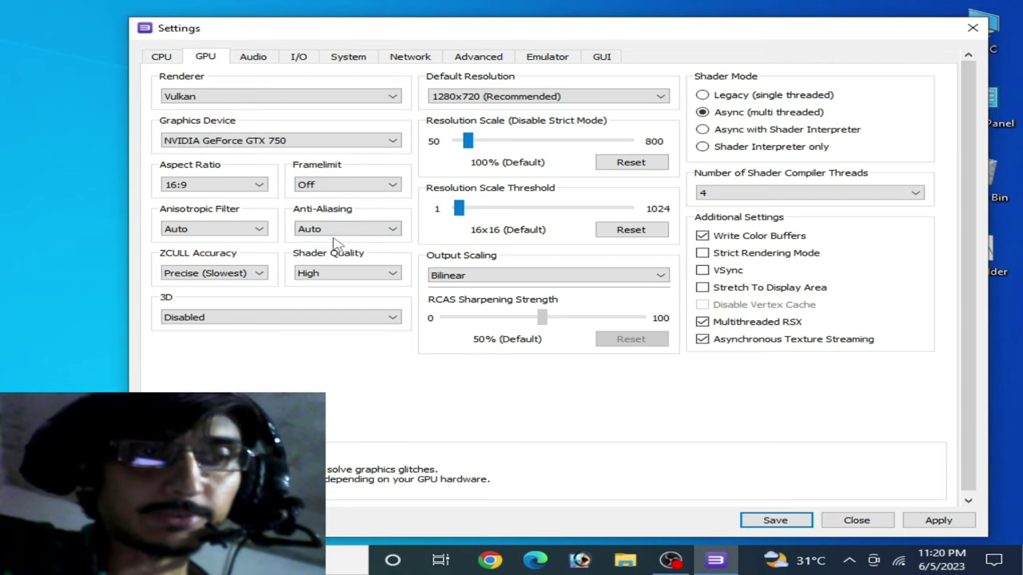
Step: Disable anti-aliasing and keep the default resolution at 1280x720
click(340, 230)
click(340, 239)
click(339, 235)
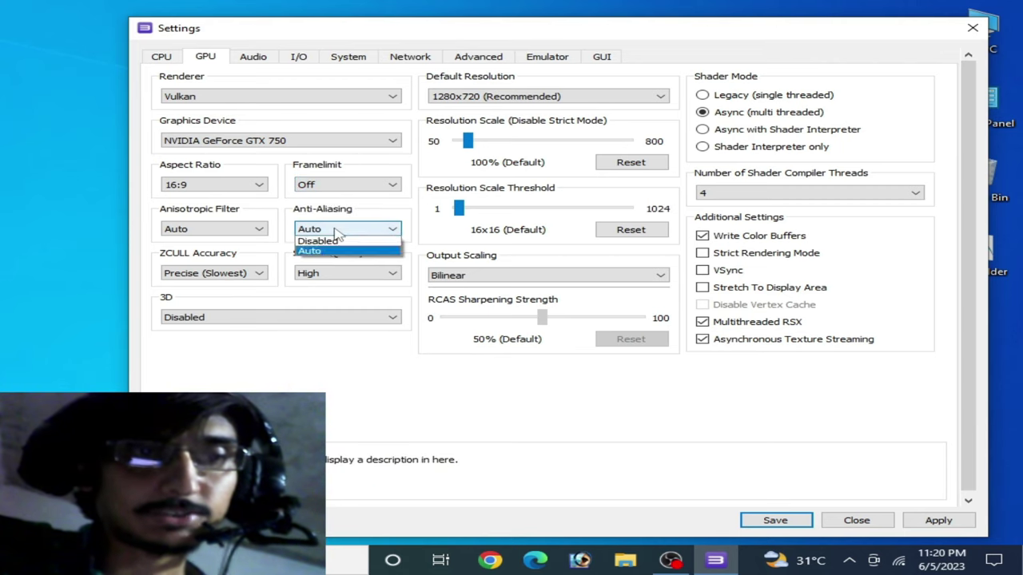
click(336, 250)
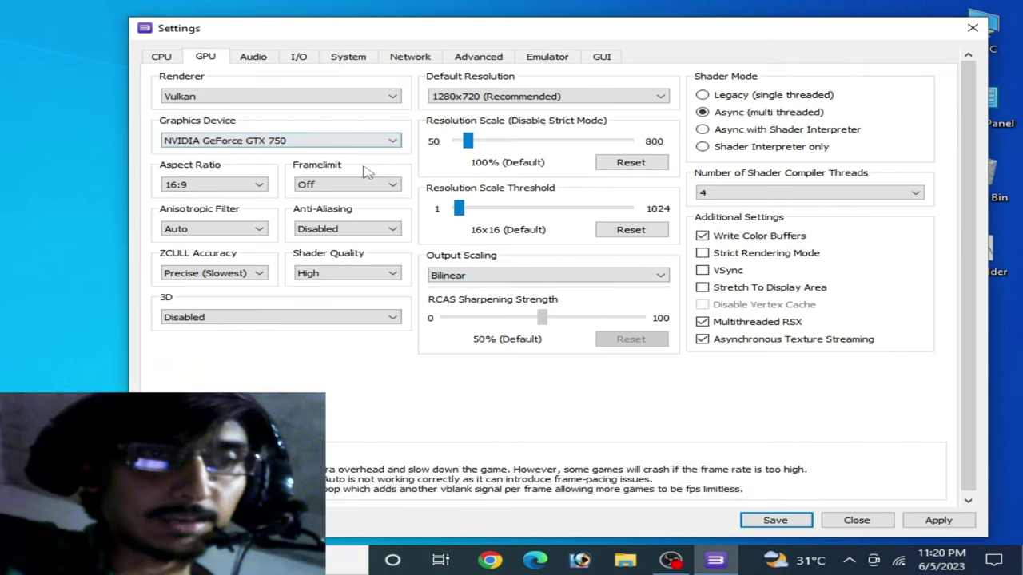
click(463, 97)
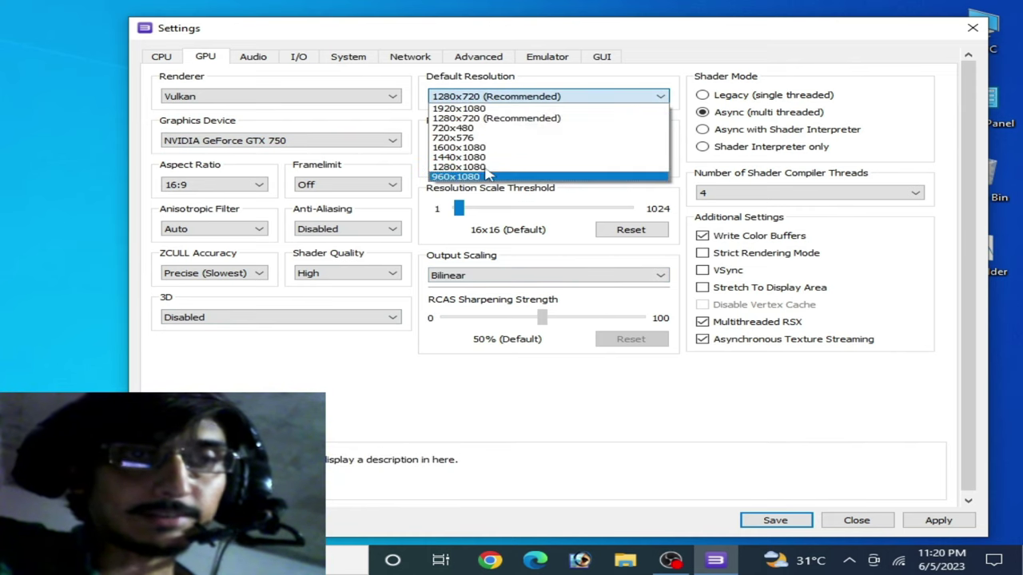
click(499, 100)
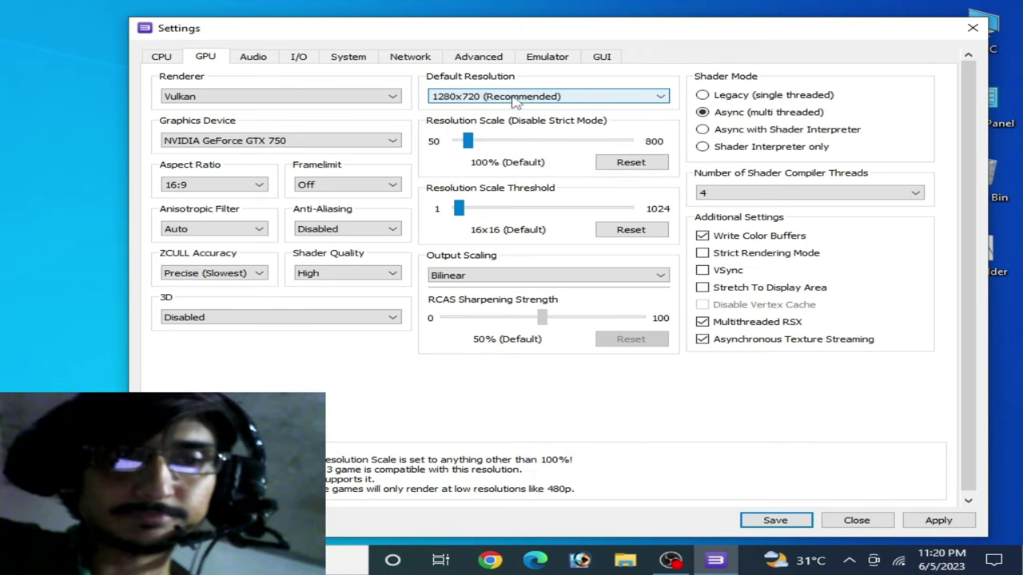
click(478, 57)
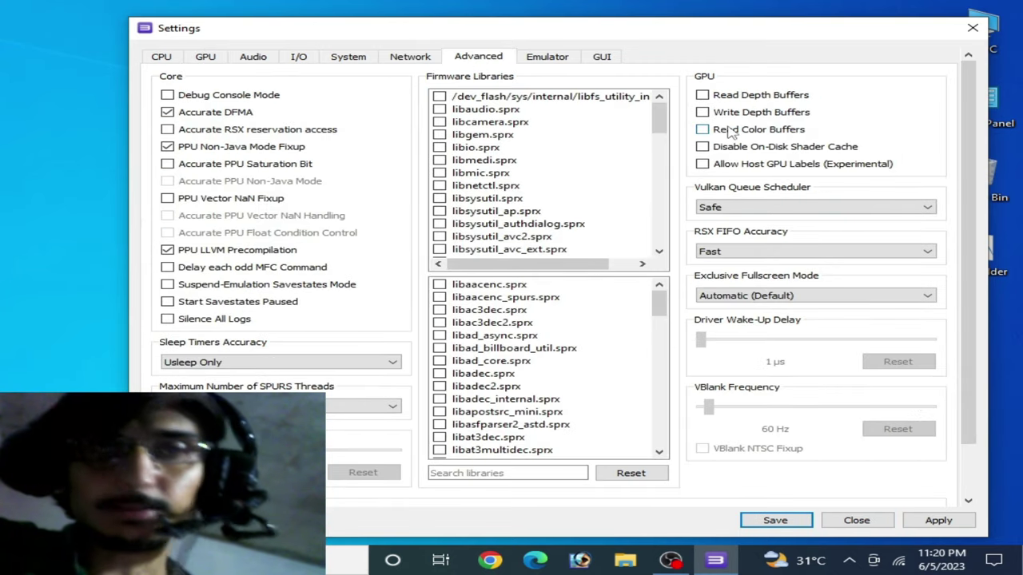
Step: Enable Write Depth Buffers and Read Color Buffers, set Vulkan Queue Scheduler to Fast, adjust SPURS threads
click(702, 113)
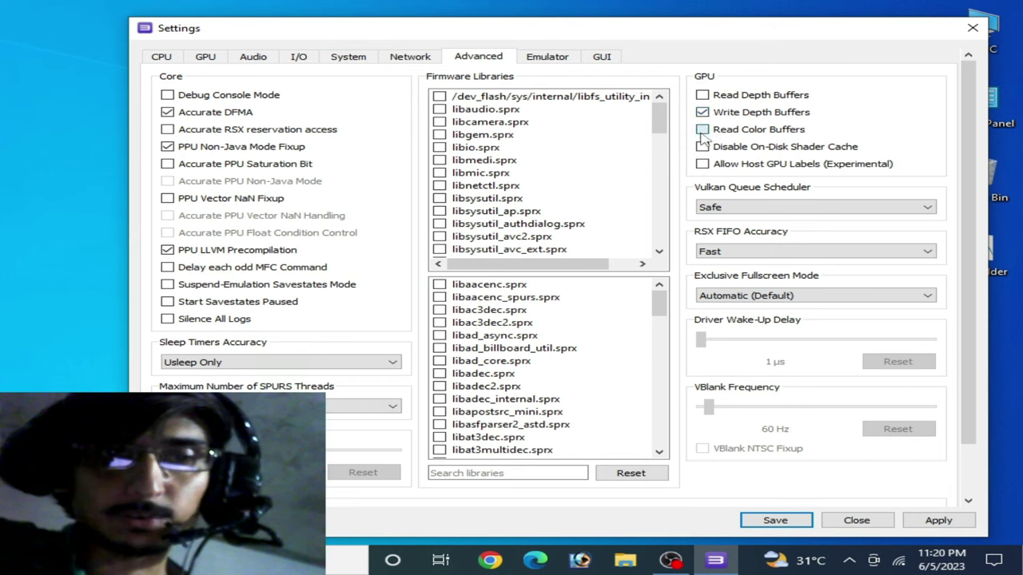
click(701, 131)
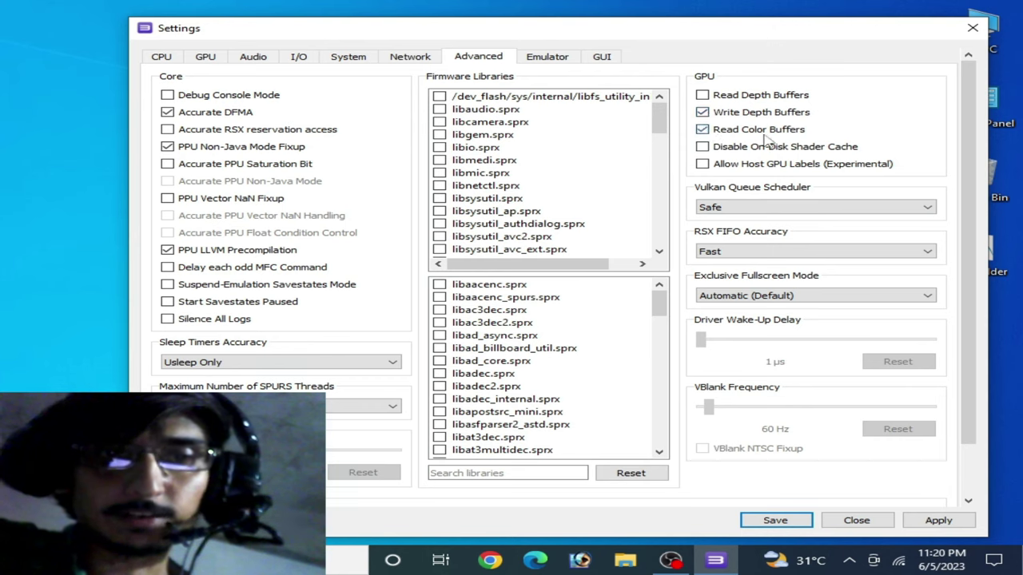
click(757, 208)
click(750, 232)
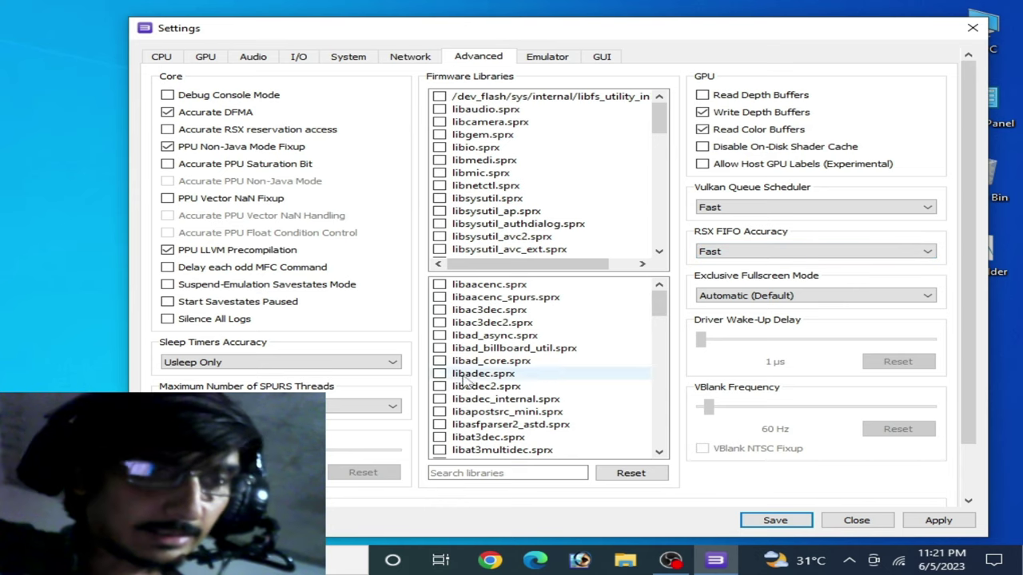
click(330, 408)
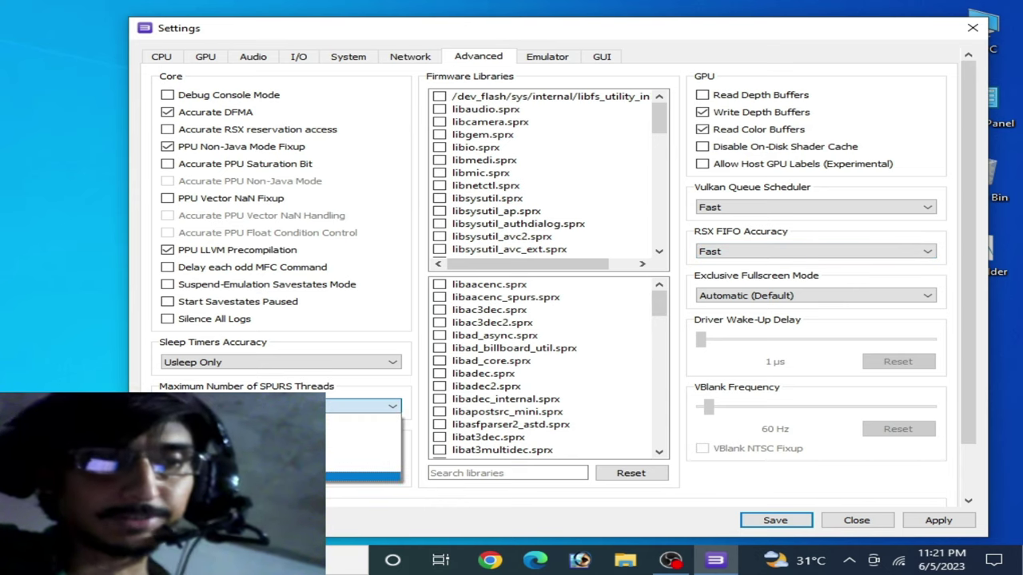
click(240, 476)
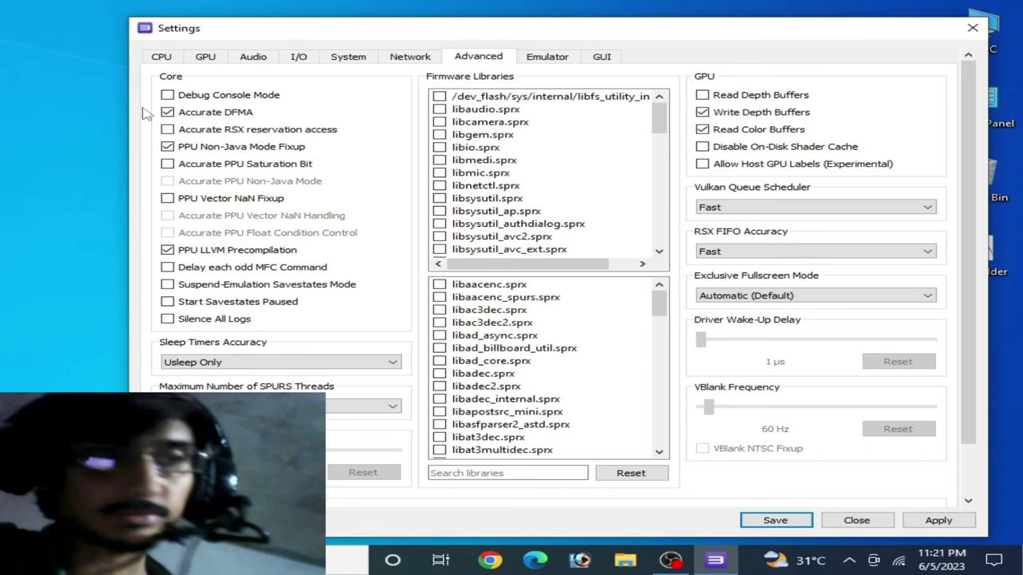
Step: Enable Debug Console Mode and Accurate RSX reservation access, then apply and save globally
click(168, 95)
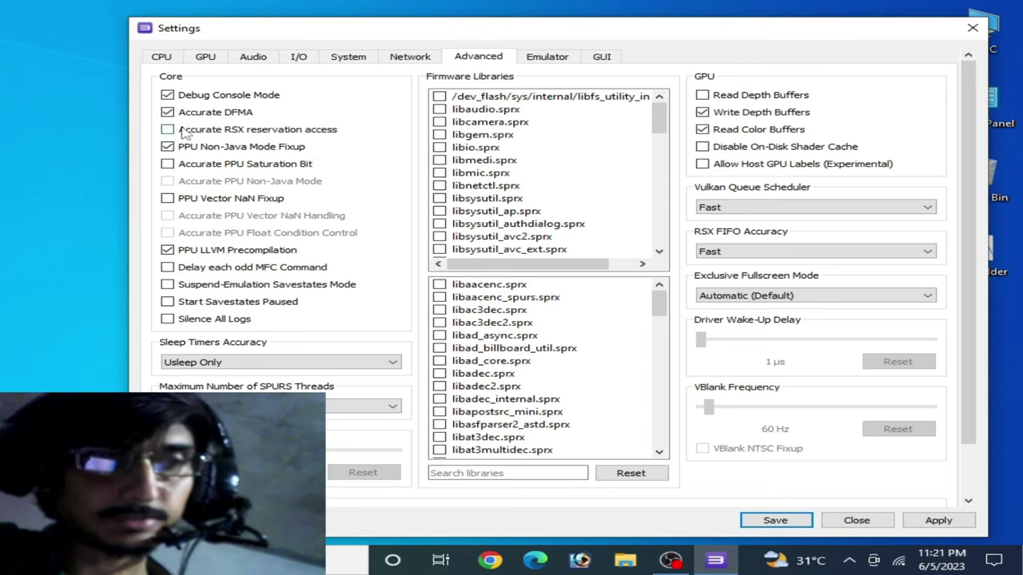
click(168, 130)
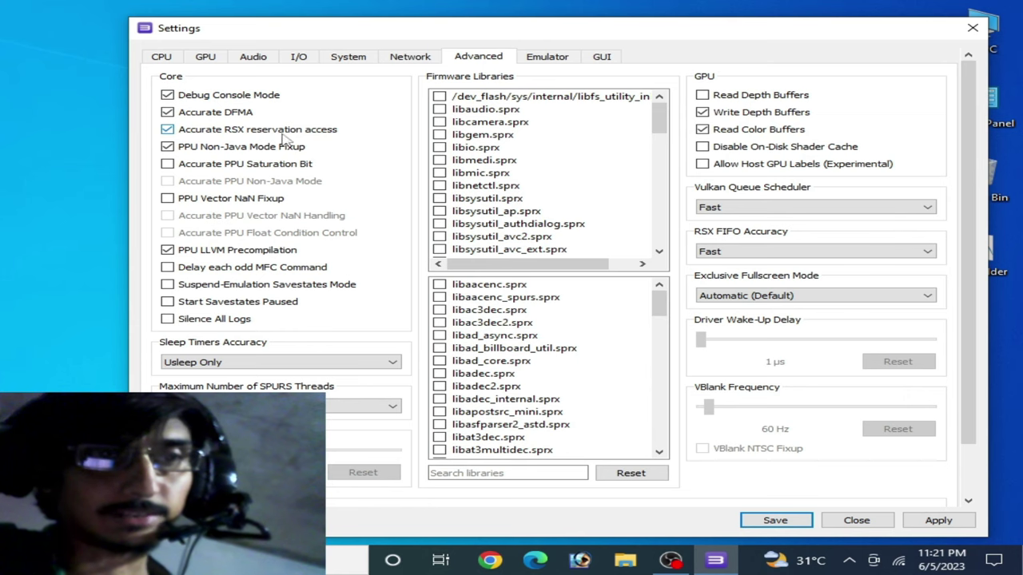
click(947, 521)
click(775, 520)
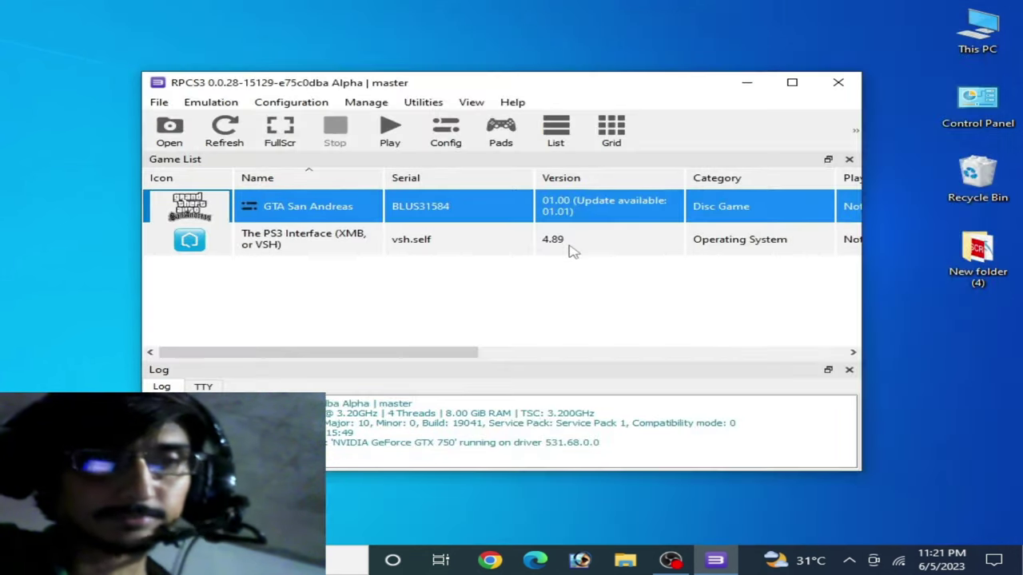
Step: In GTA San Andreas's custom Advanced settings, set 200 µs wake-up delay, depth writes, colour reads, Fast scheduler
right_click(320, 207)
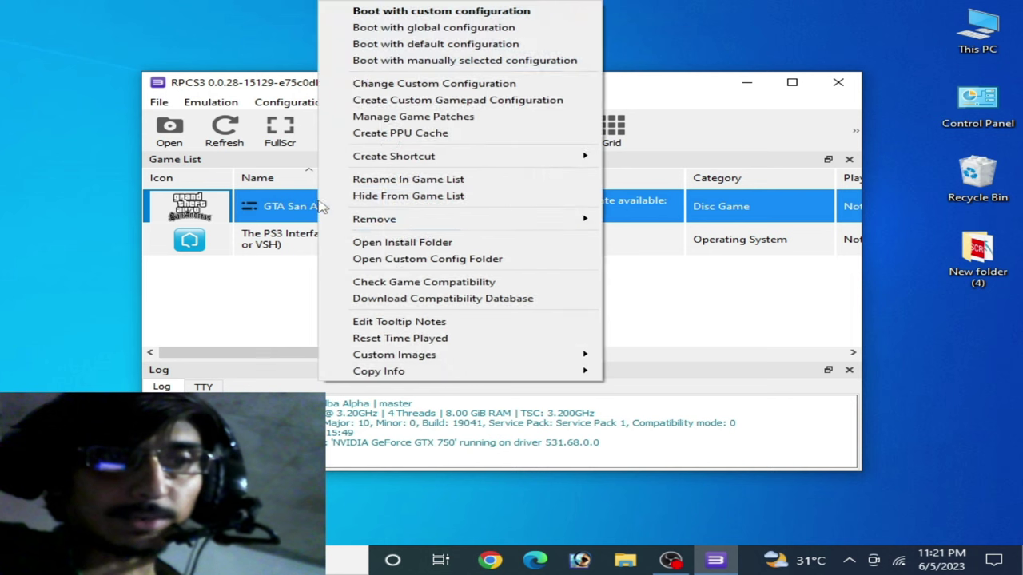
click(376, 83)
click(500, 57)
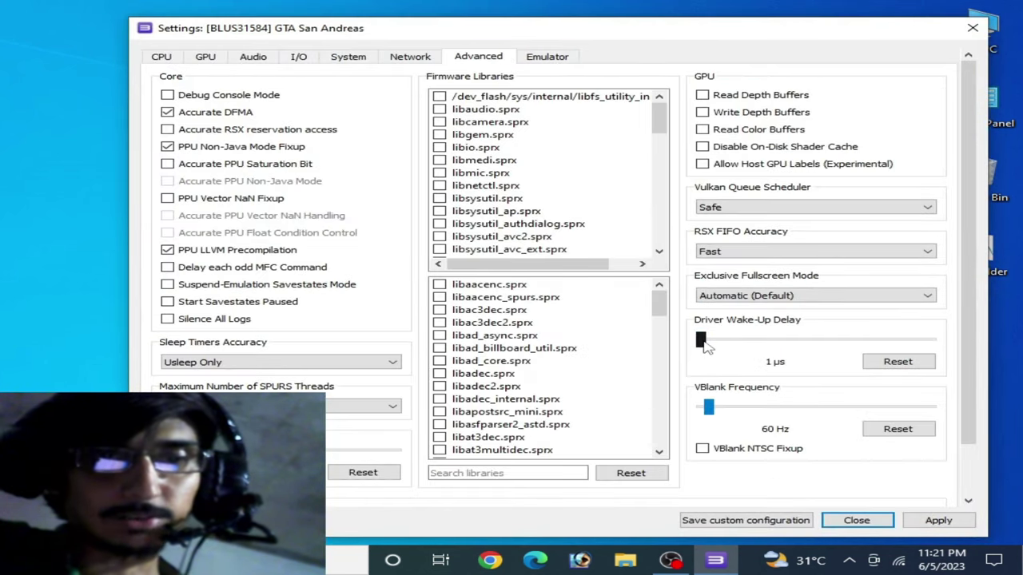
drag(708, 339, 758, 339)
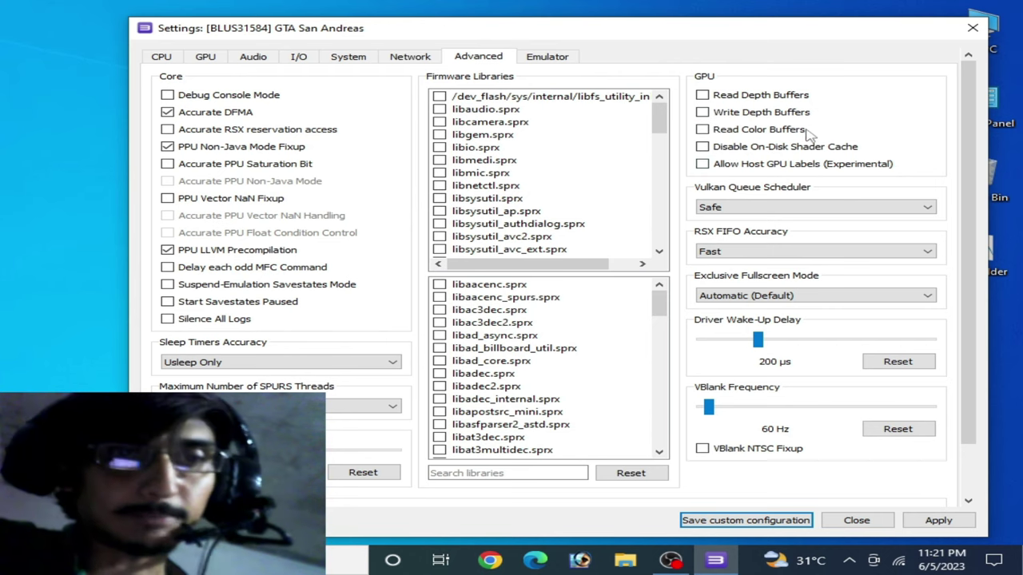
click(703, 129)
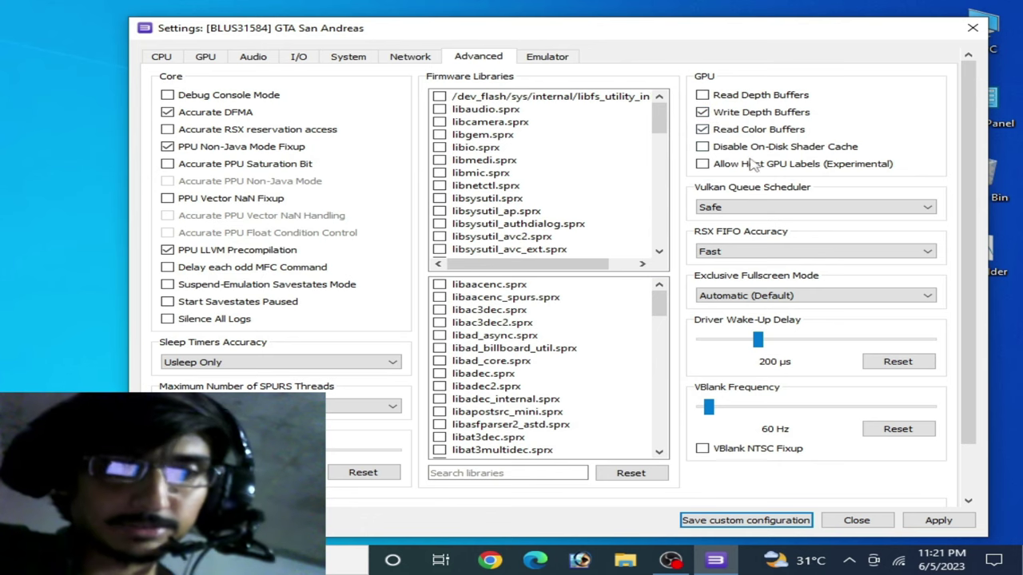
click(711, 204)
click(730, 230)
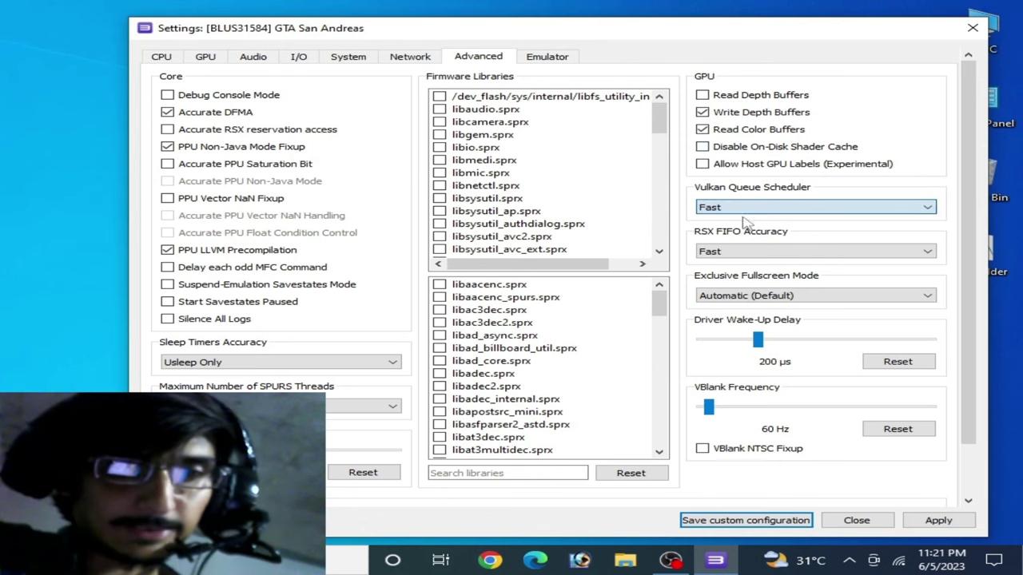
Step: On the game's GPU tab, enable Multithreaded RSX and async texture streaming with 4 shader threads
click(209, 59)
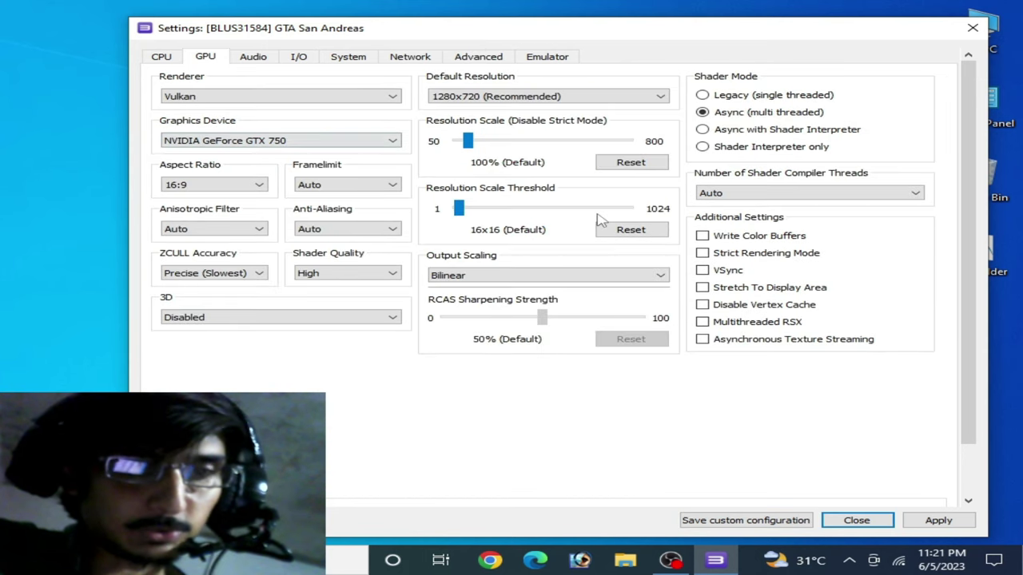
click(701, 339)
click(702, 321)
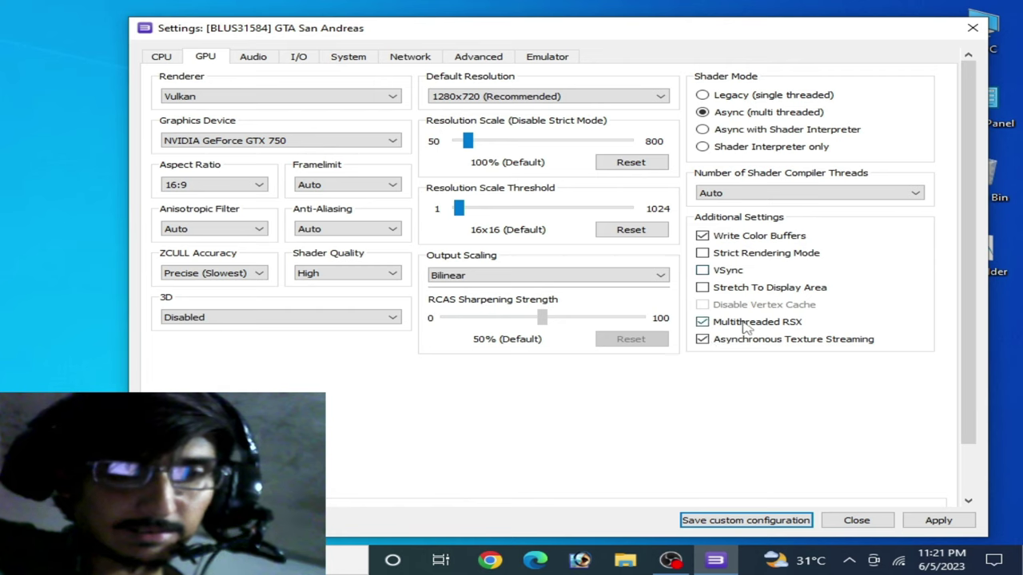
click(755, 196)
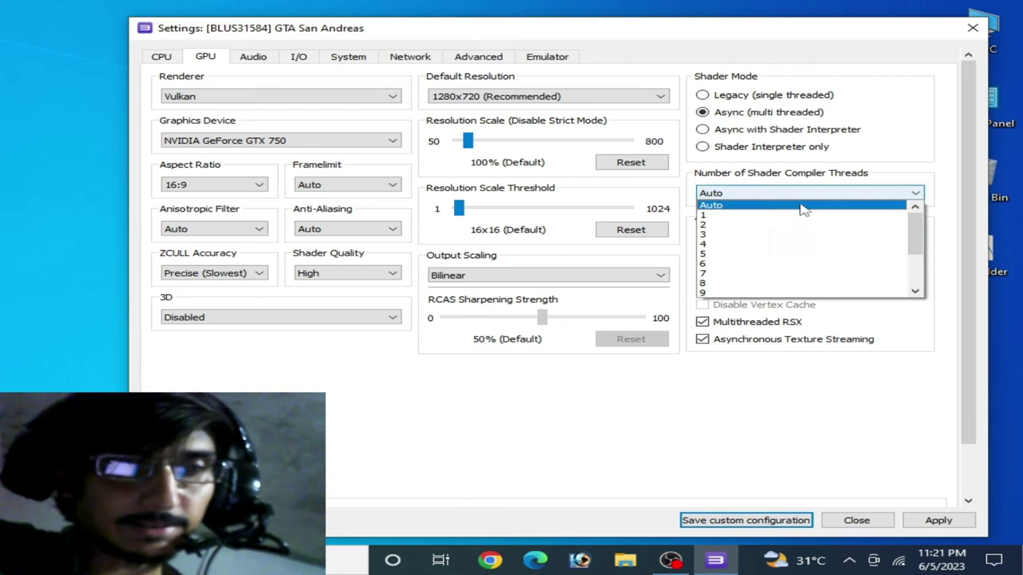
click(733, 244)
Step: Turn Framelimit Off, disable anti-aliasing and keep the aspect ratio at 16:9
click(328, 187)
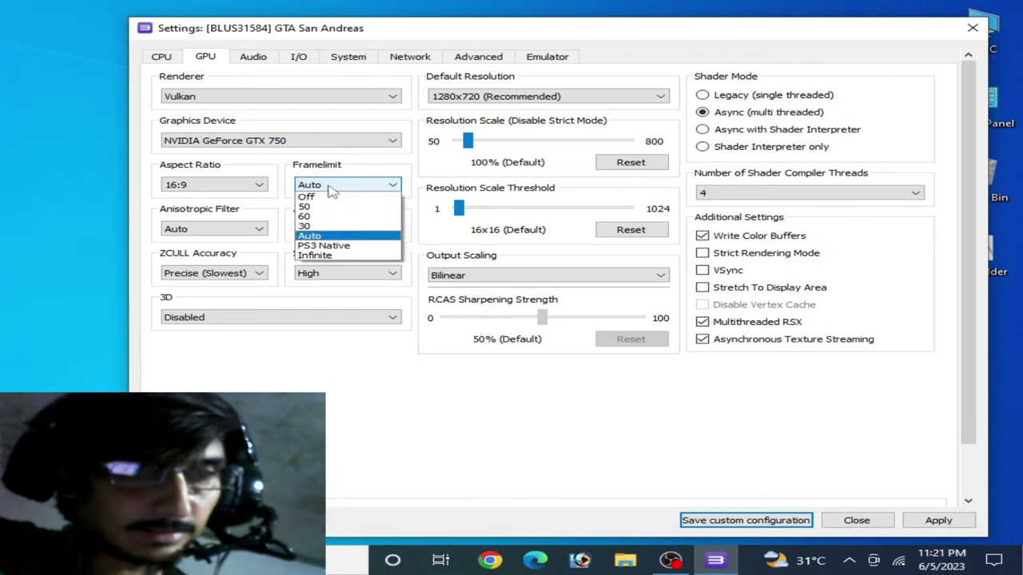
click(324, 197)
click(352, 229)
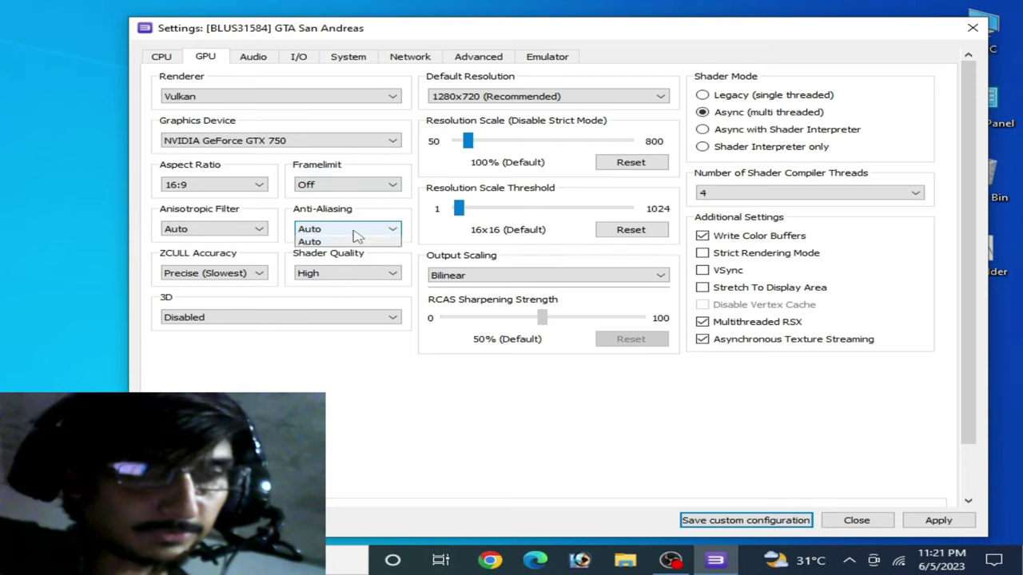
click(336, 240)
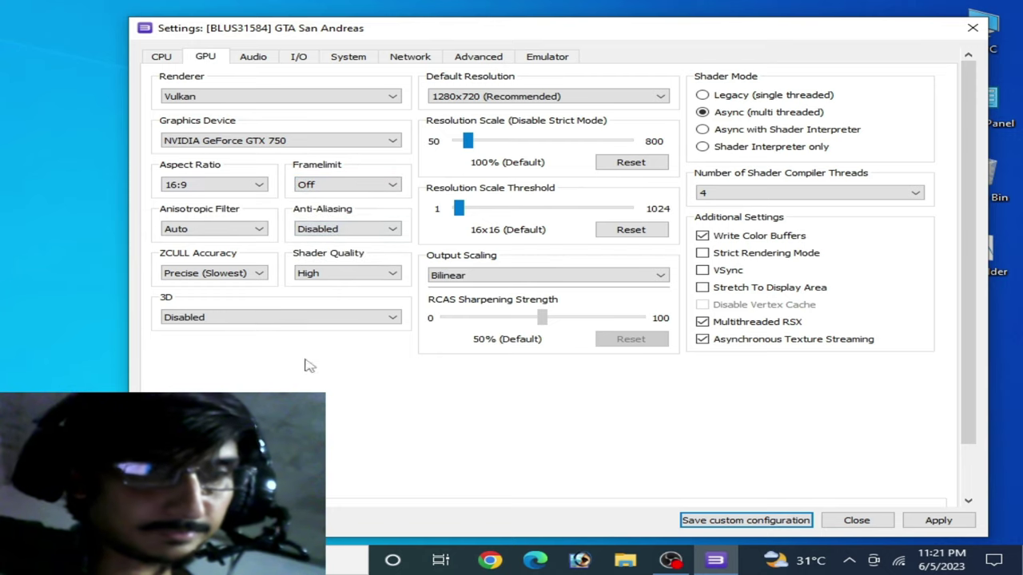
click(206, 185)
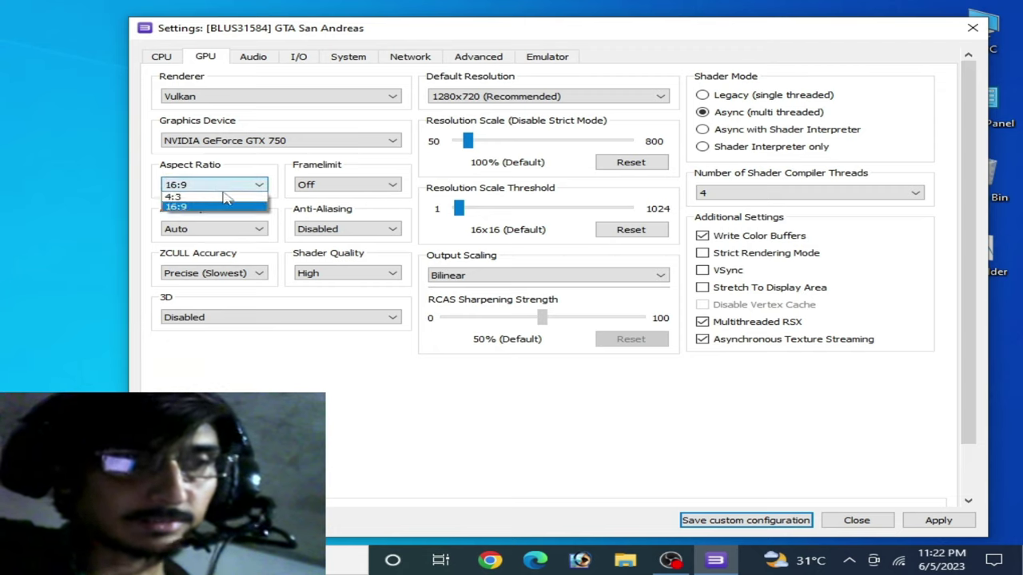
click(183, 196)
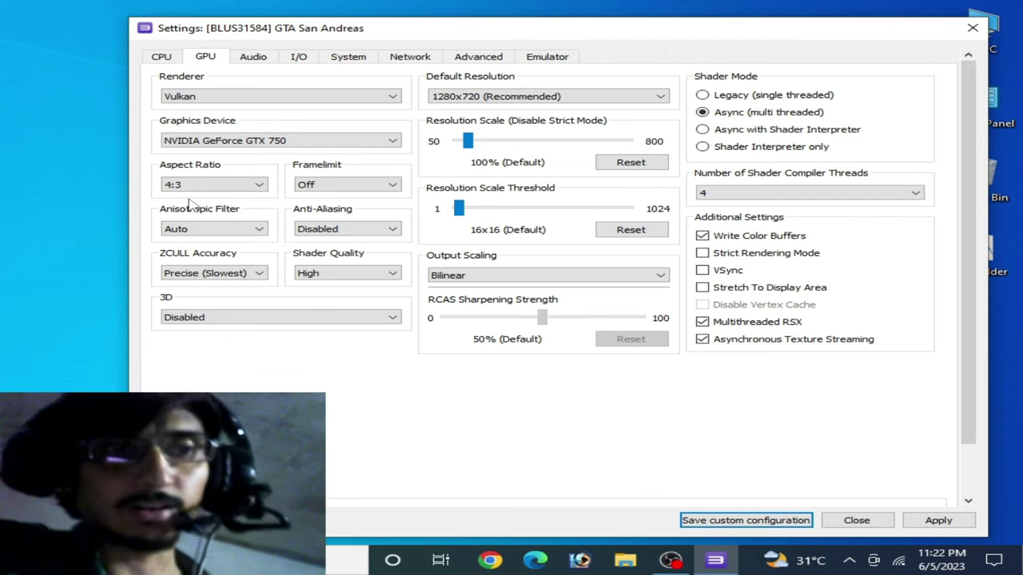
click(204, 188)
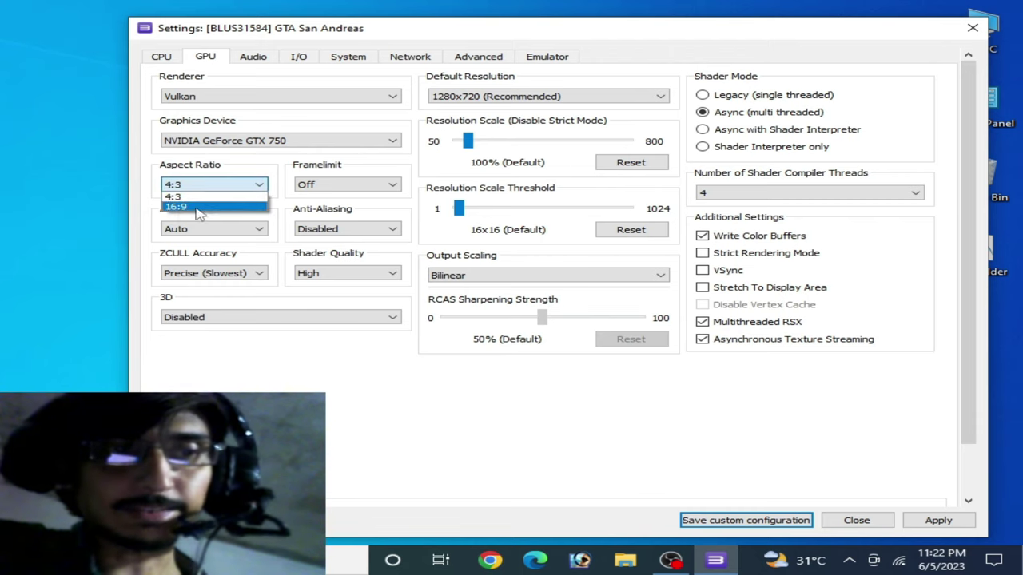
click(180, 207)
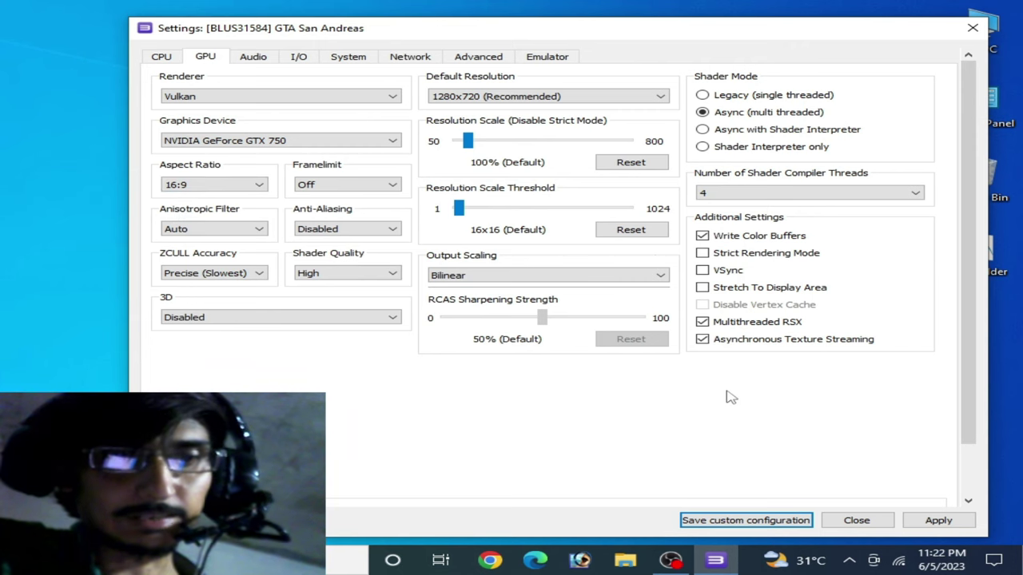
Step: Apply and save GTA San Andreas's custom configuration
click(488, 54)
click(167, 94)
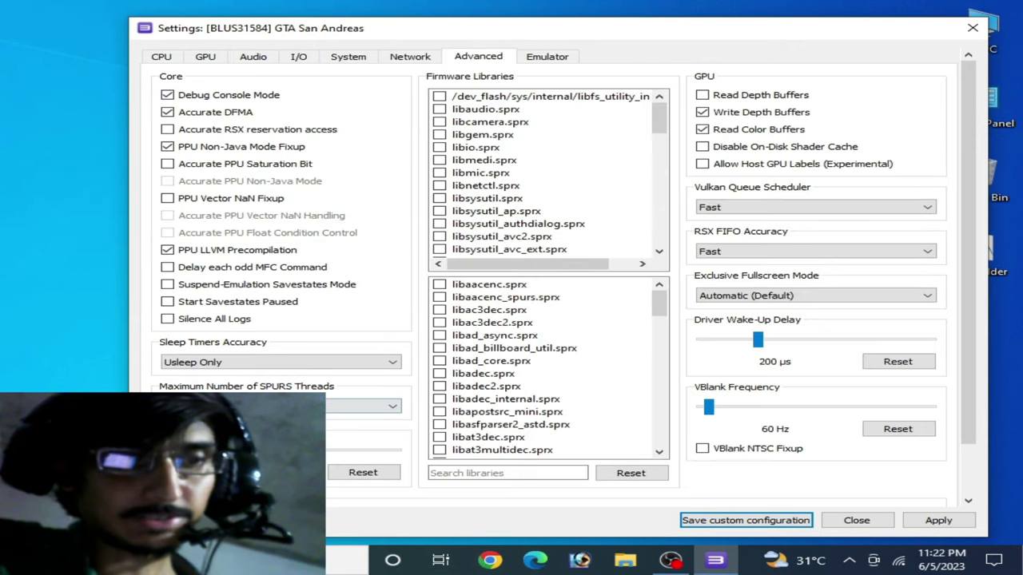
click(938, 520)
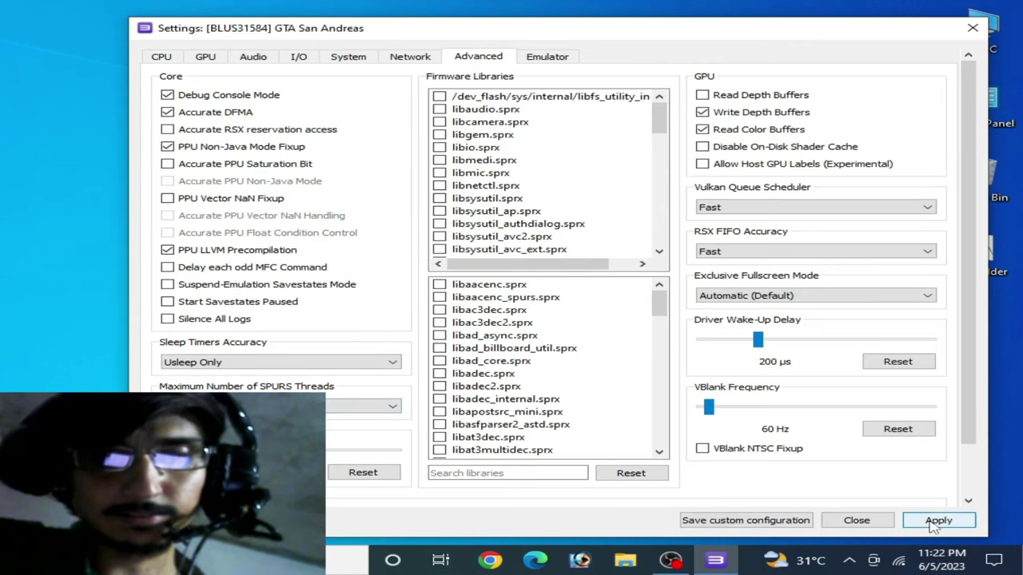
click(766, 521)
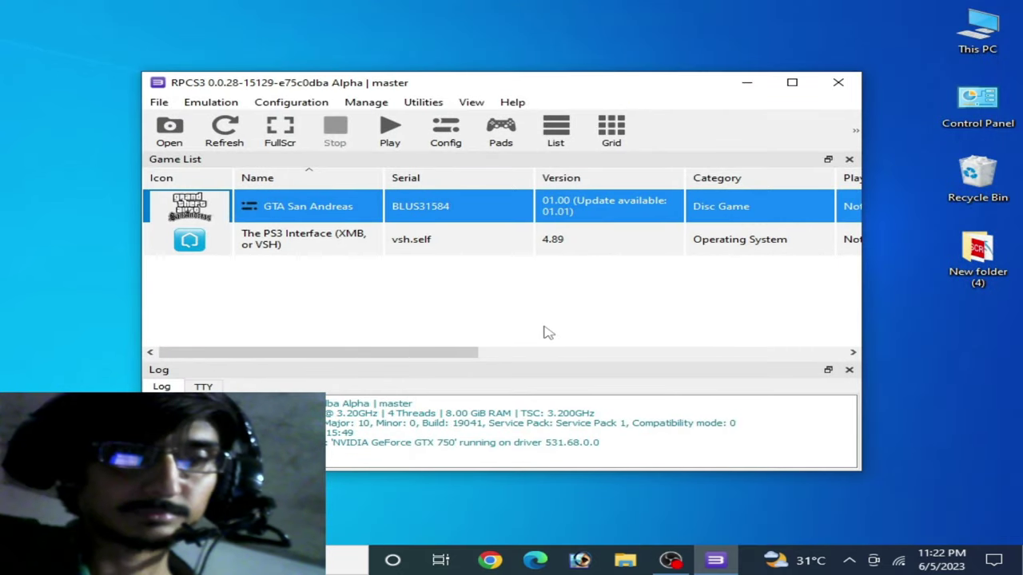
Step: In Windows Graphics settings, remove the old rpcs3.exe preference entry
right_click(64, 190)
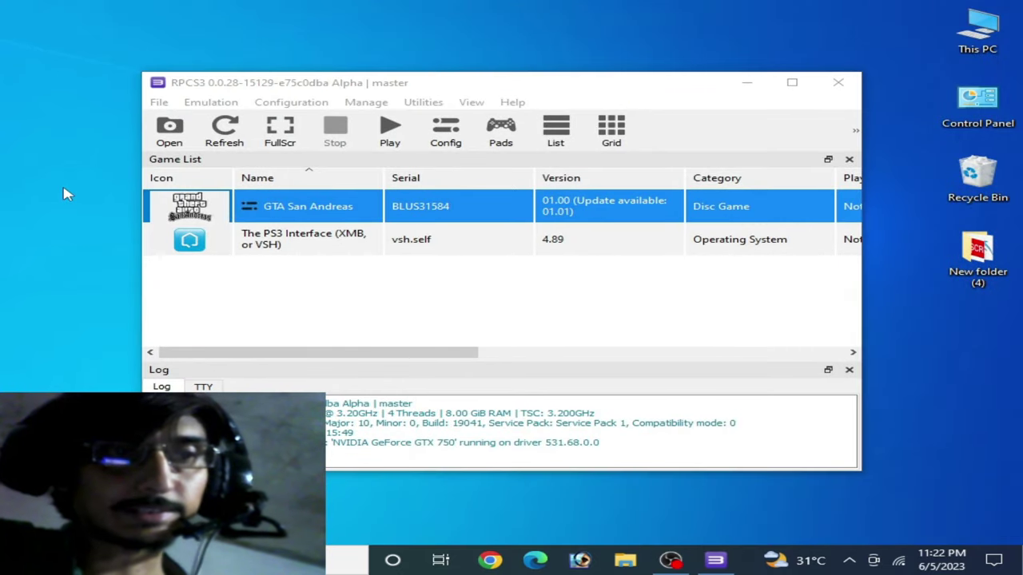
right_click(456, 28)
click(623, 197)
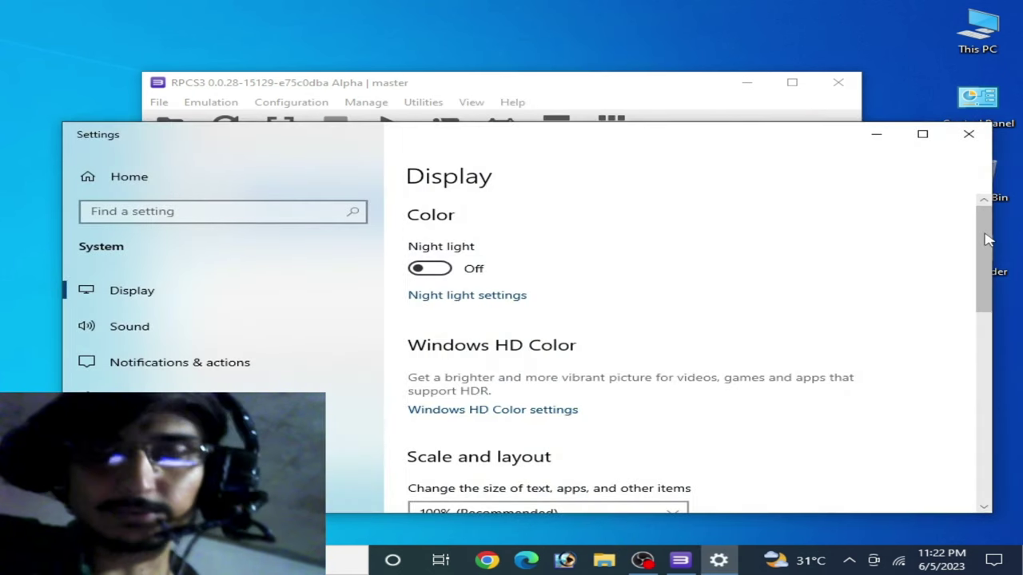
drag(985, 238, 998, 370)
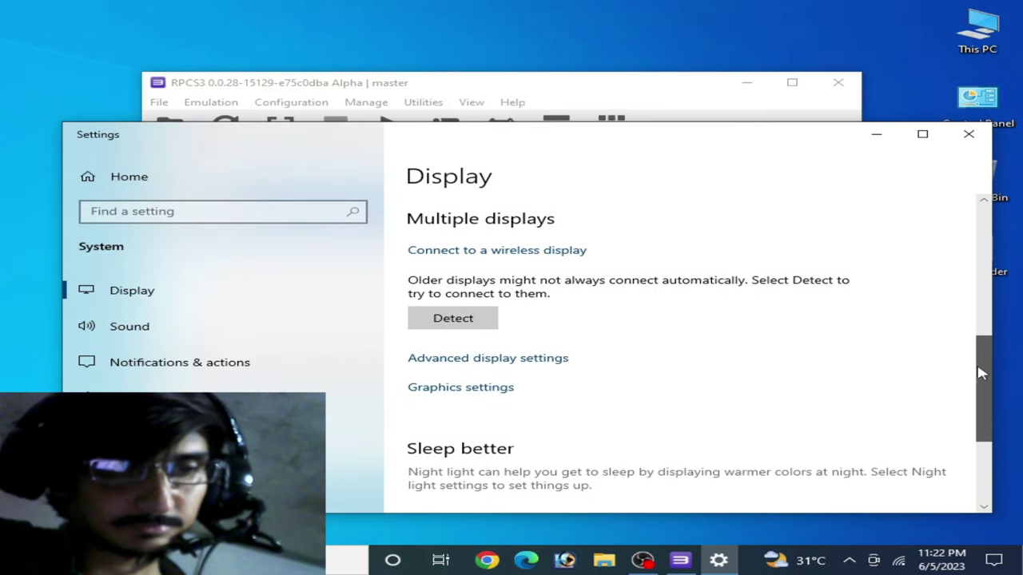
click(483, 388)
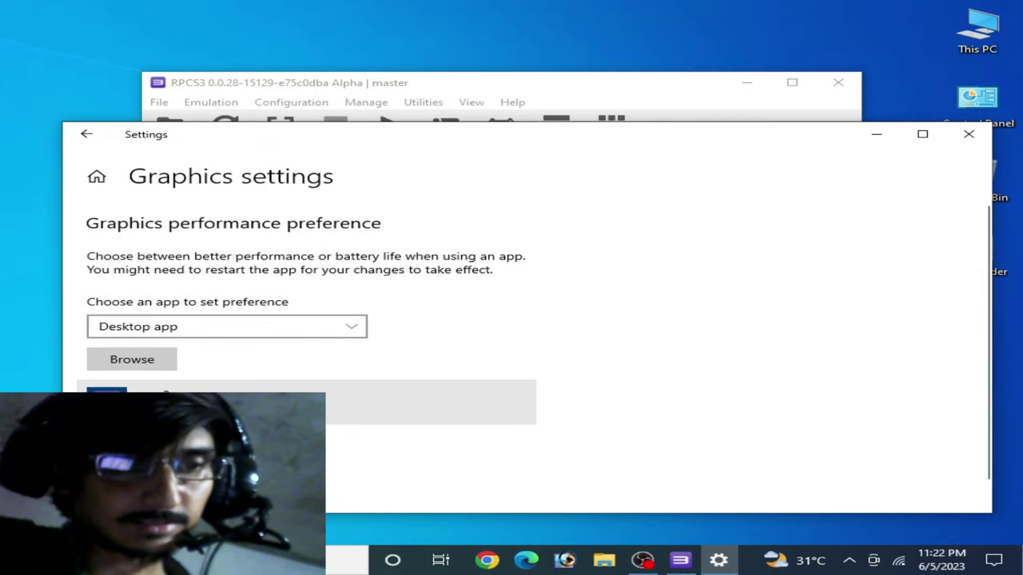
click(336, 399)
click(471, 468)
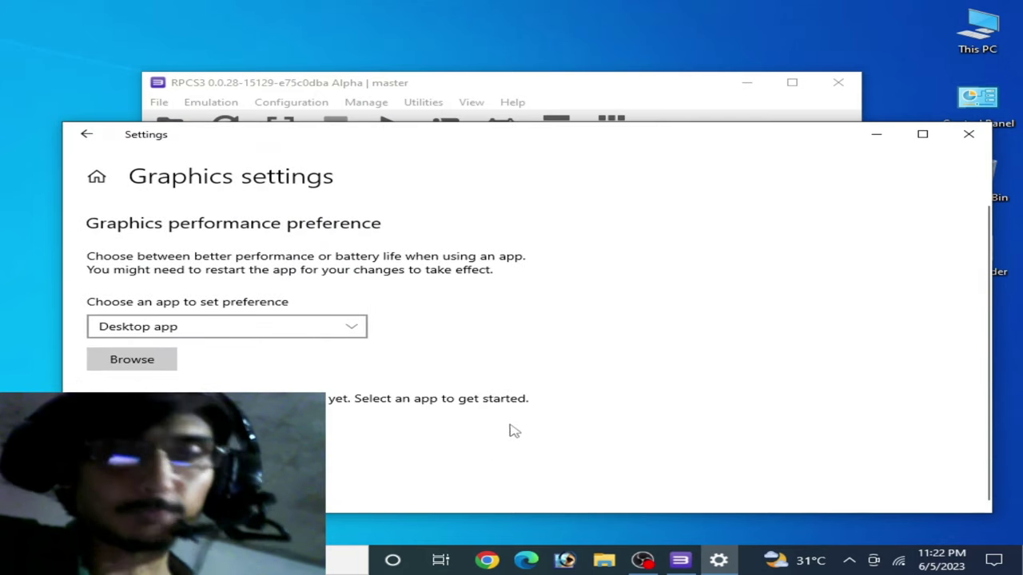
Step: Add the desktop rpcs3 shortcut, set it to High performance, and close Settings
click(141, 359)
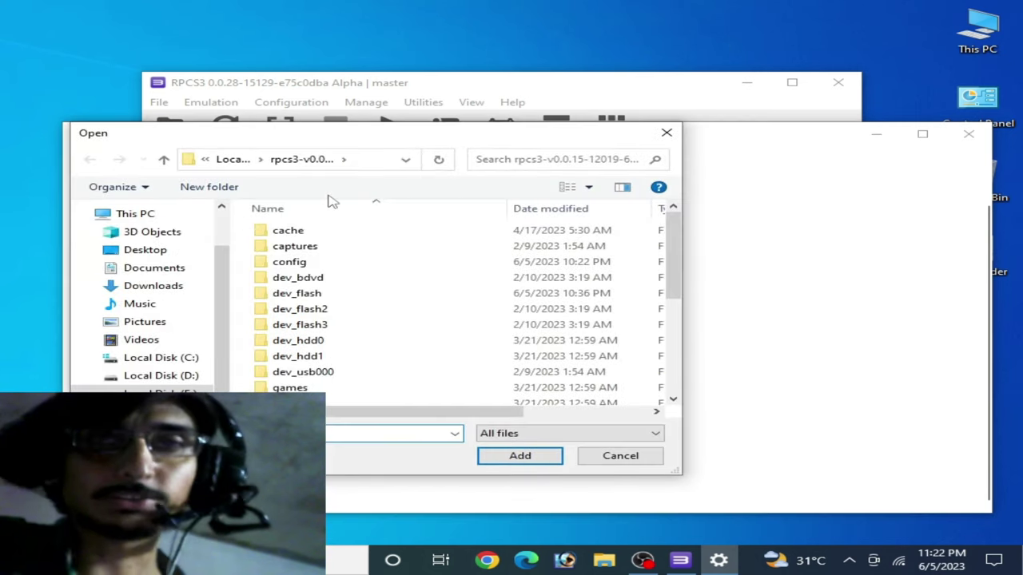
click(152, 252)
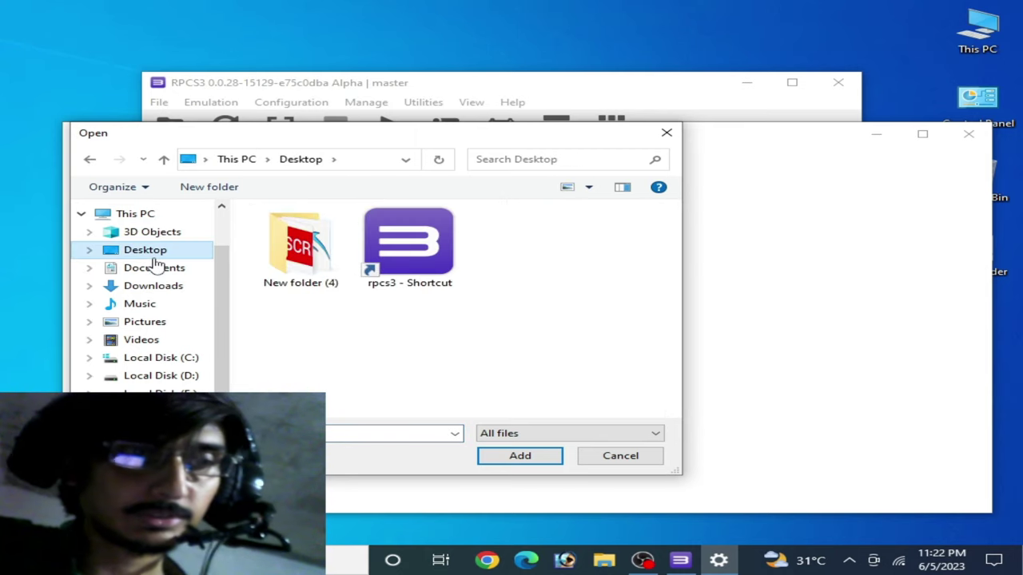
click(399, 248)
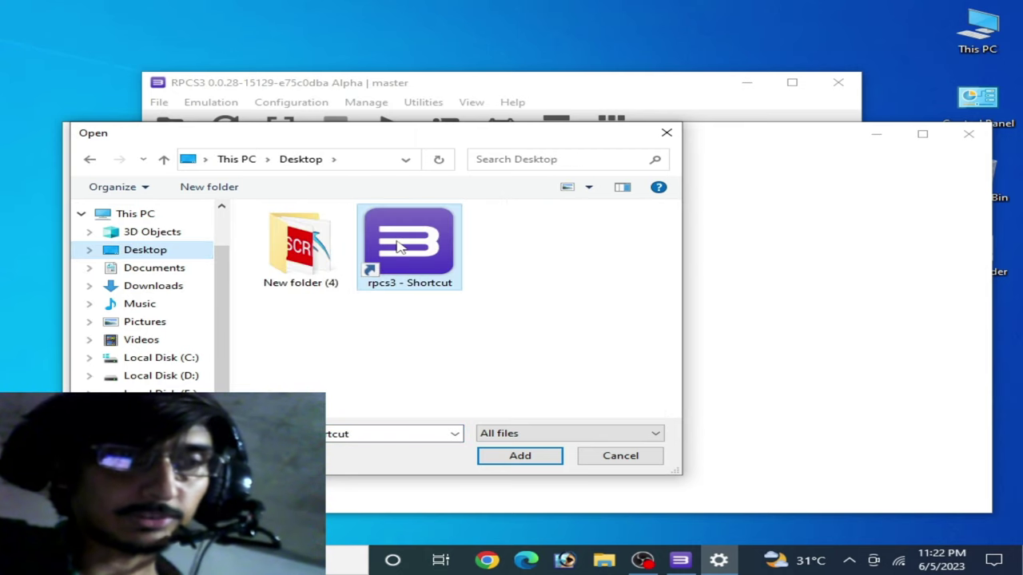
click(519, 456)
click(380, 467)
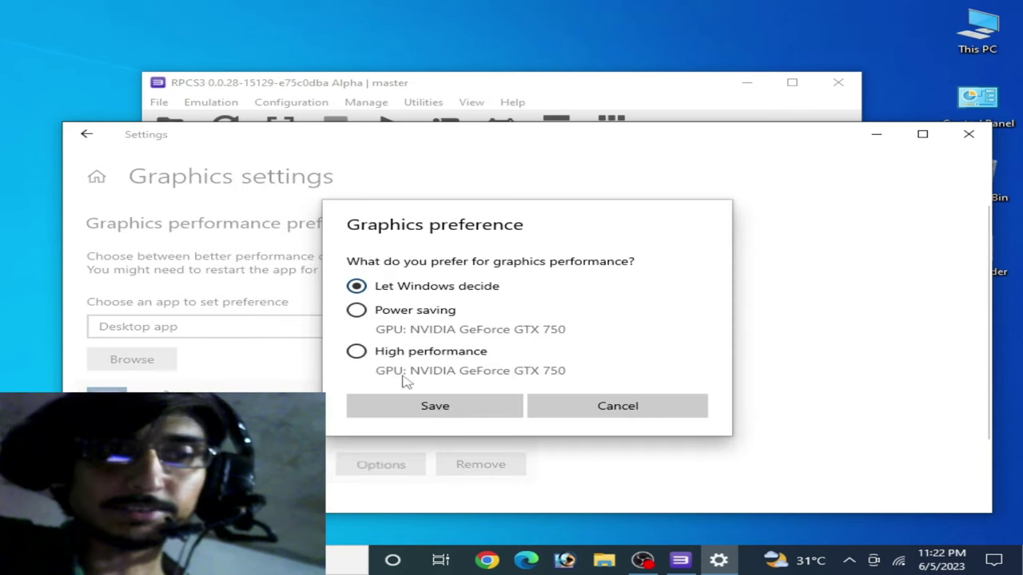
click(375, 353)
click(431, 415)
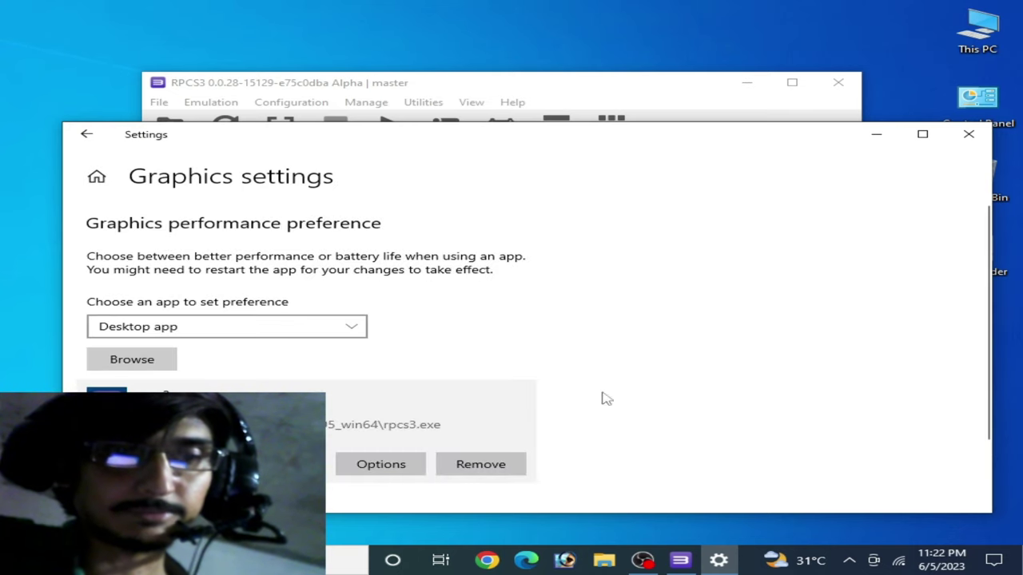
click(968, 134)
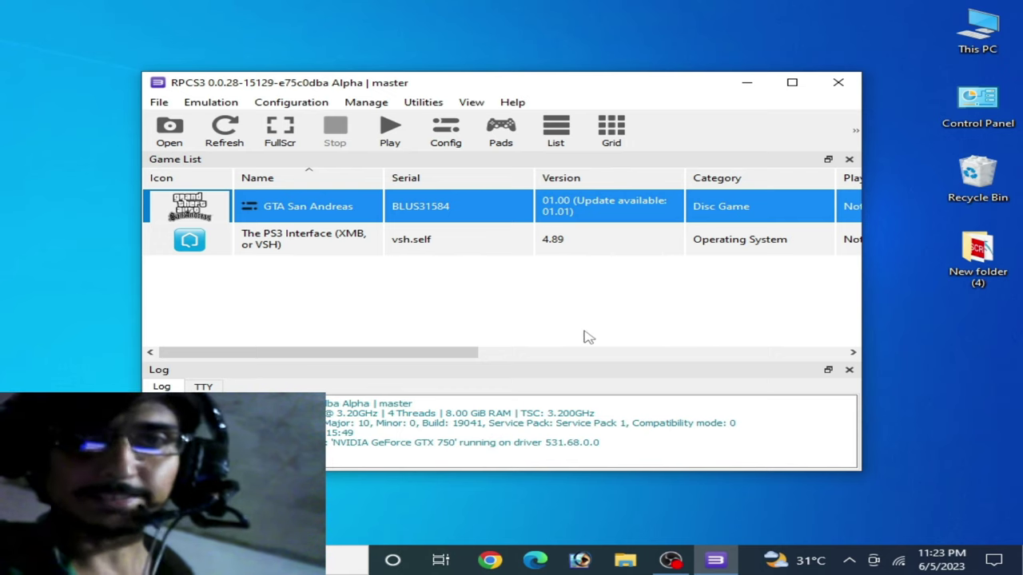
Step: Run Help > Check for Updates, dismiss the up-to-date notice, and close RPCS3
click(512, 102)
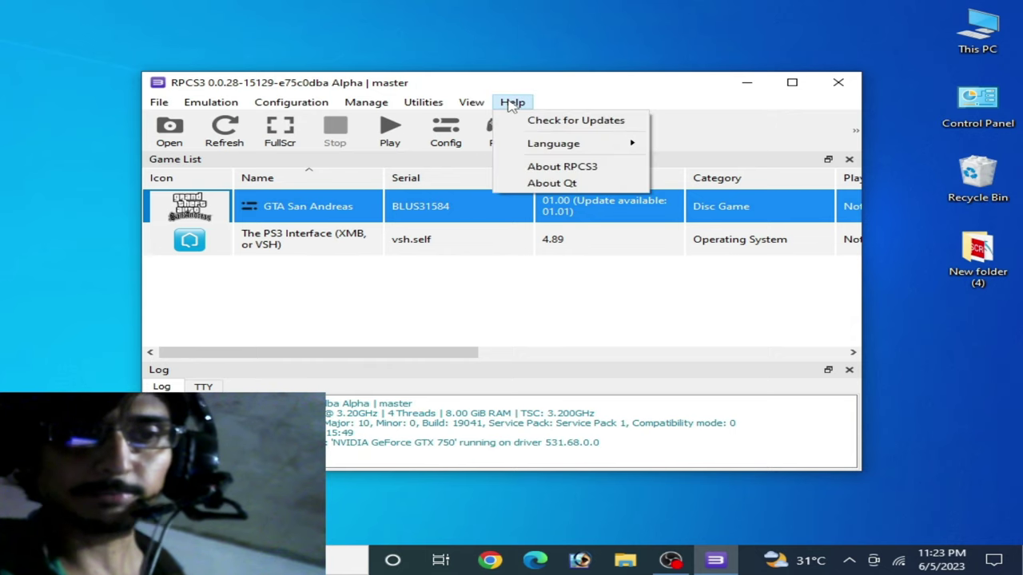
click(567, 125)
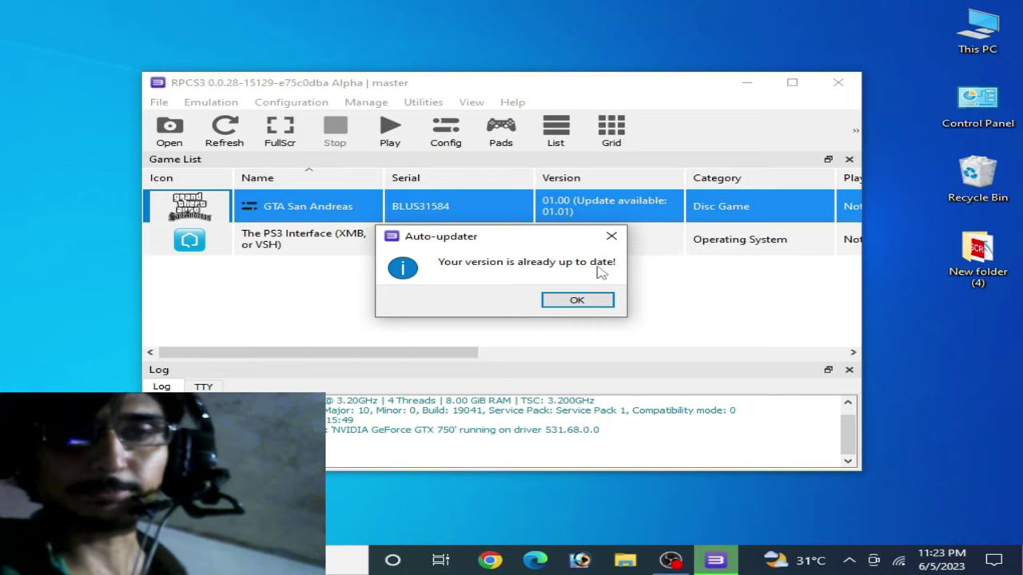
click(598, 300)
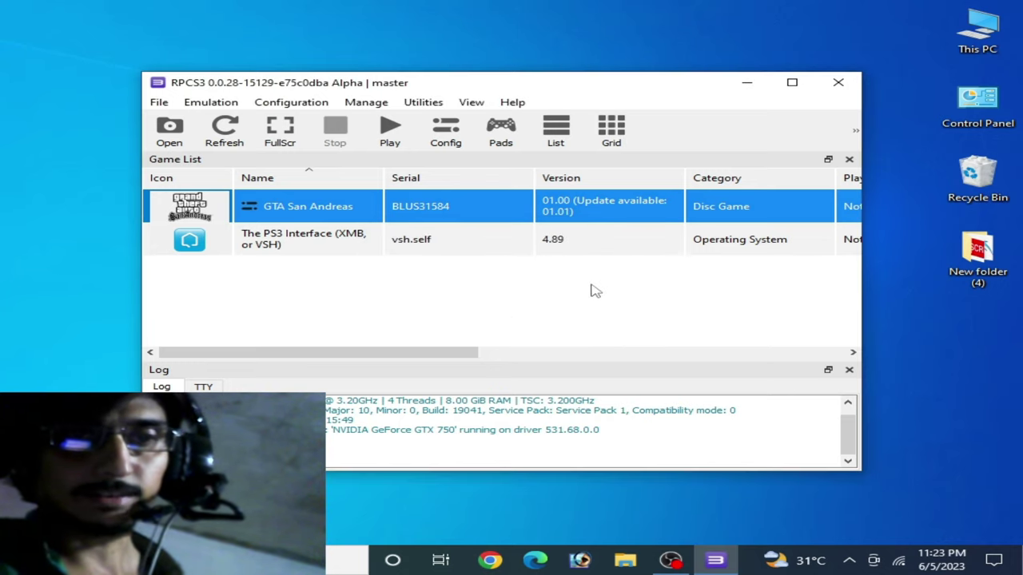
click(838, 83)
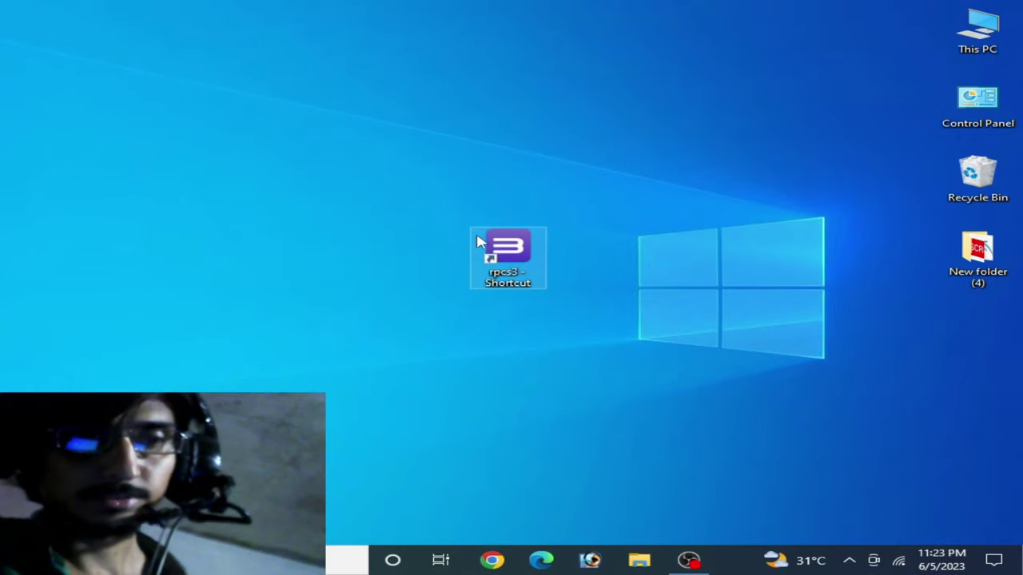
Step: Go to the rpcs3 shortcut's install folder, delete the 186 MB dev_flash folder, and close Explorer
right_click(496, 254)
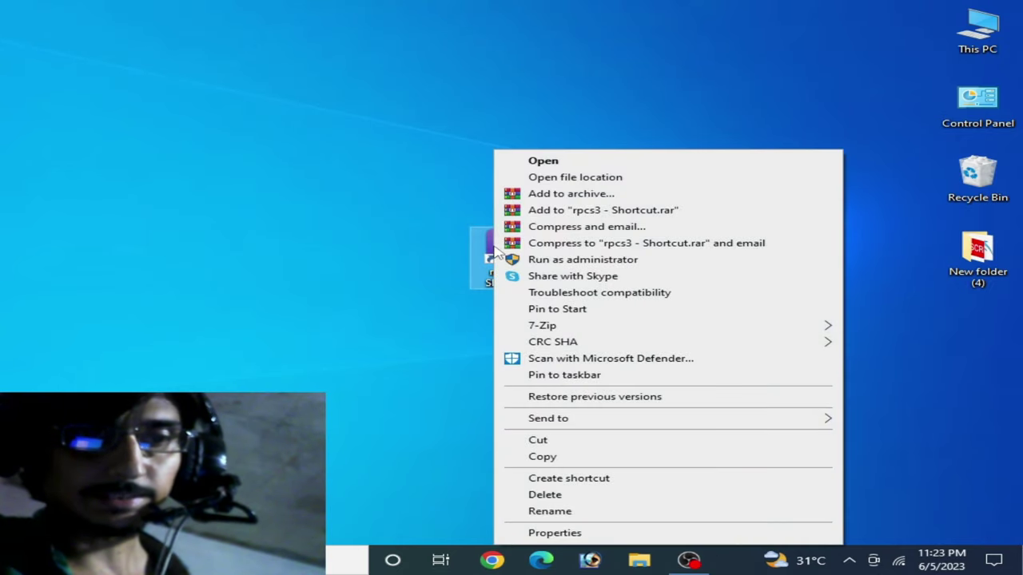
click(563, 177)
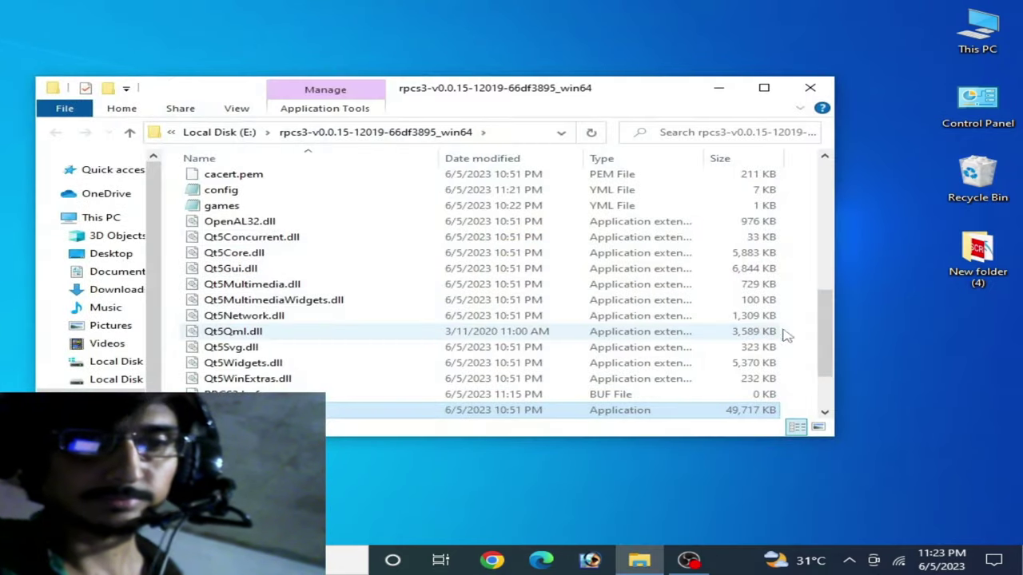
drag(828, 338, 829, 208)
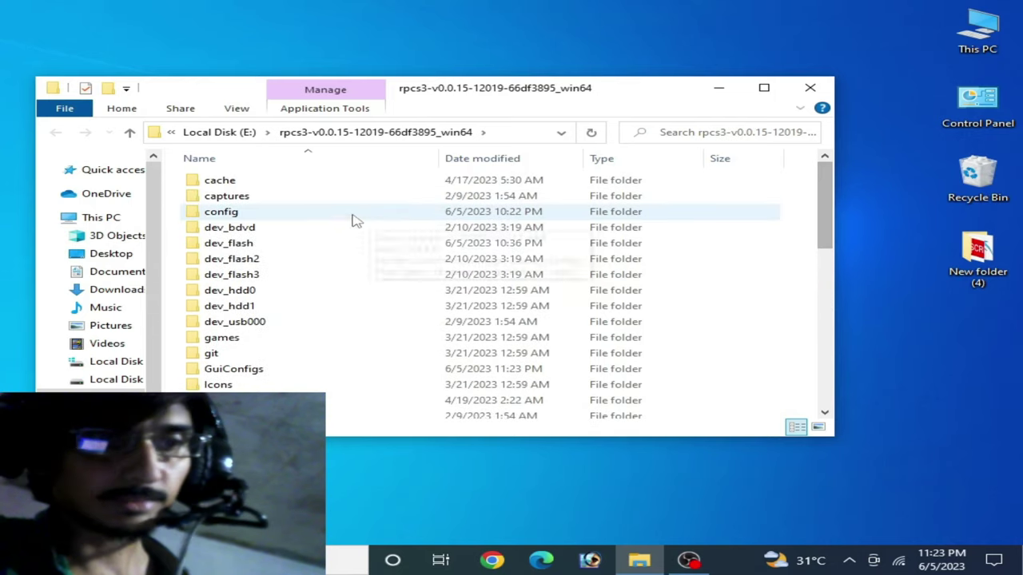
right_click(225, 252)
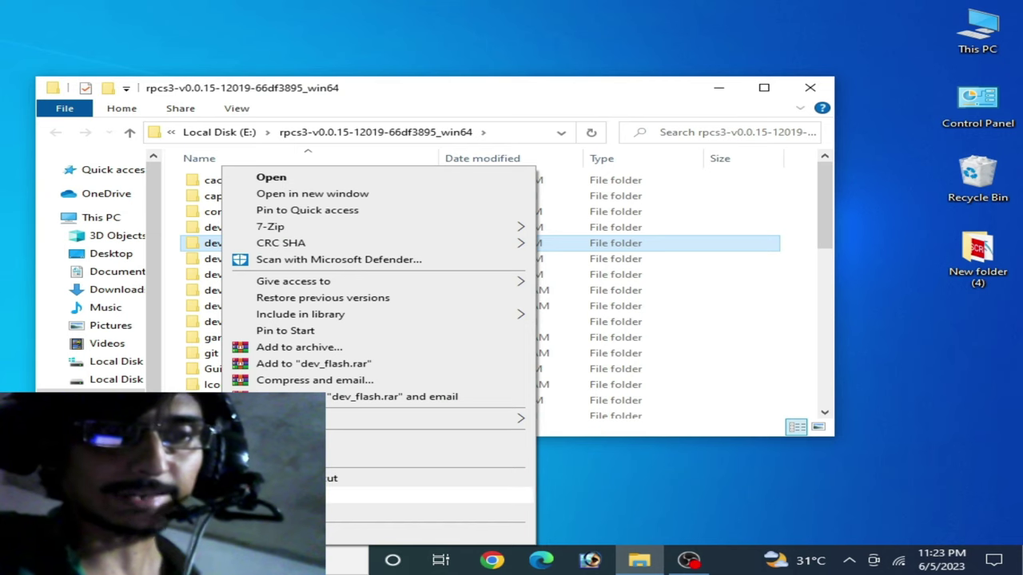
click(280, 495)
click(589, 340)
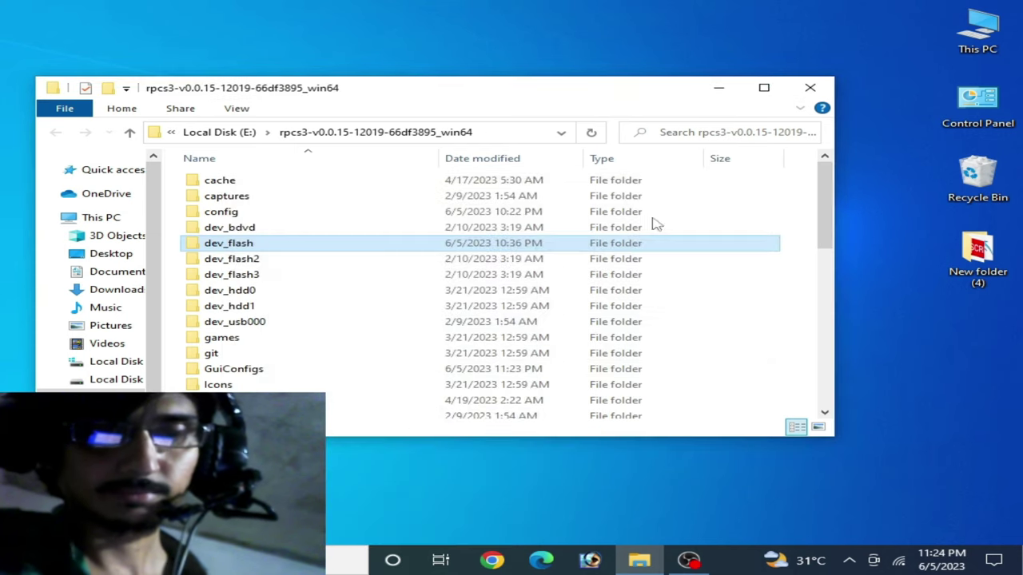
click(809, 90)
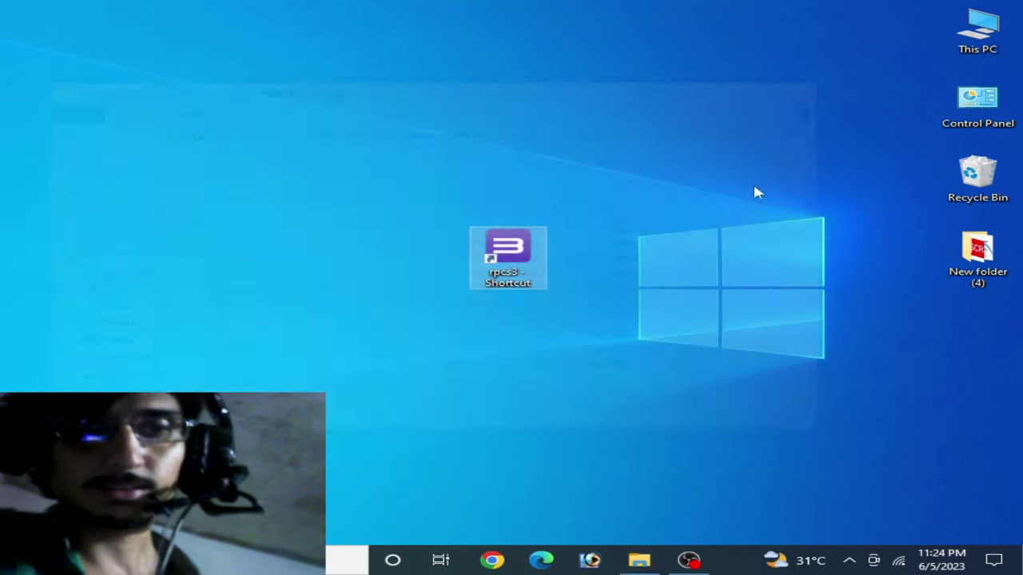
Step: Relaunch RPCS3 from its desktop shortcut and begin the PS3 firmware installation
double_click(518, 264)
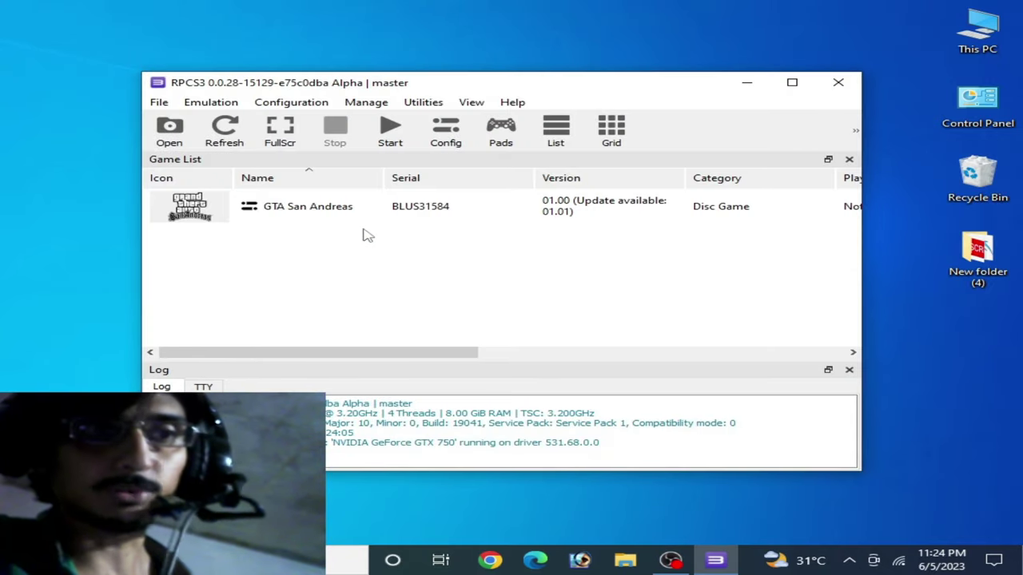
click(159, 103)
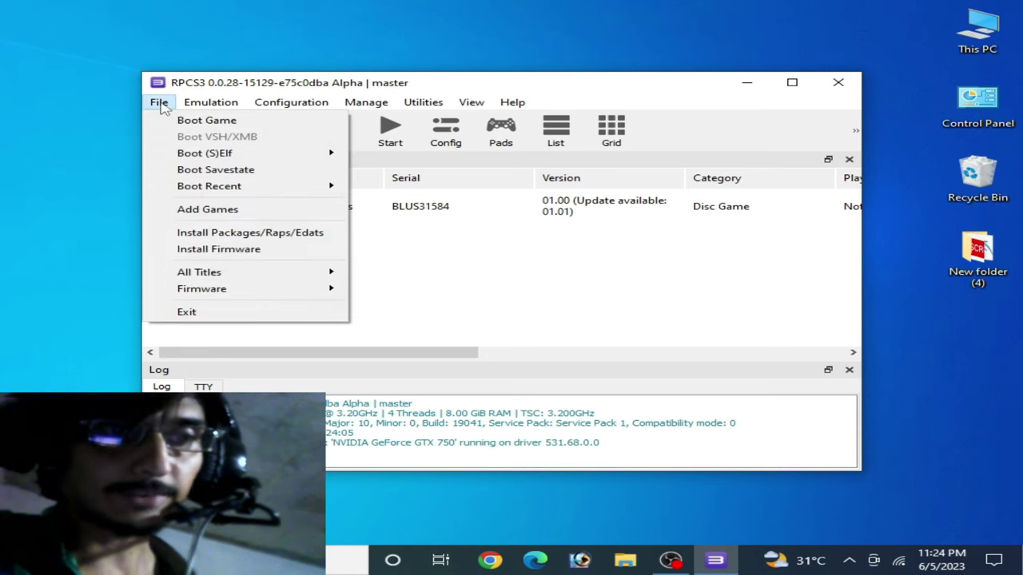
click(186, 251)
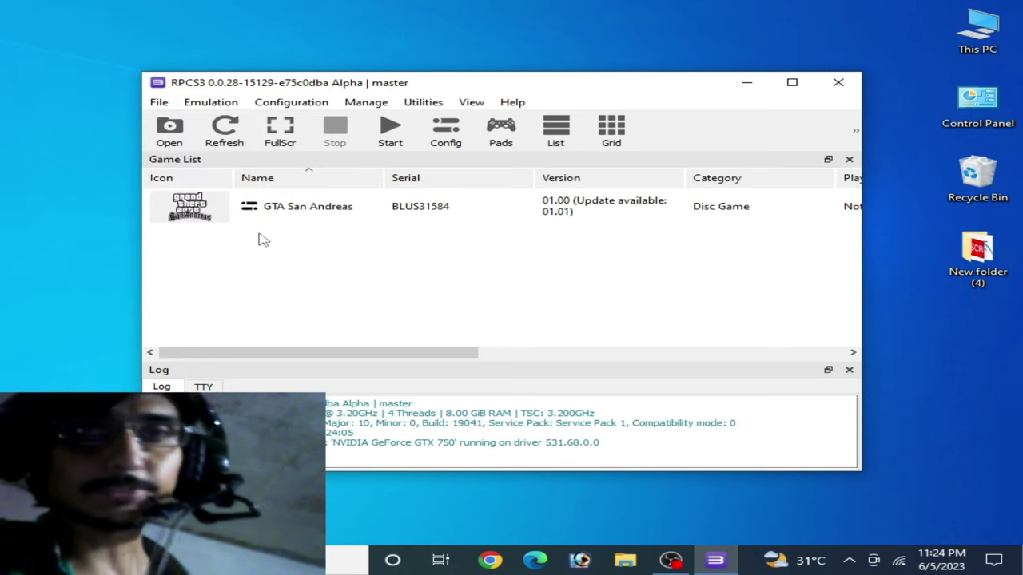